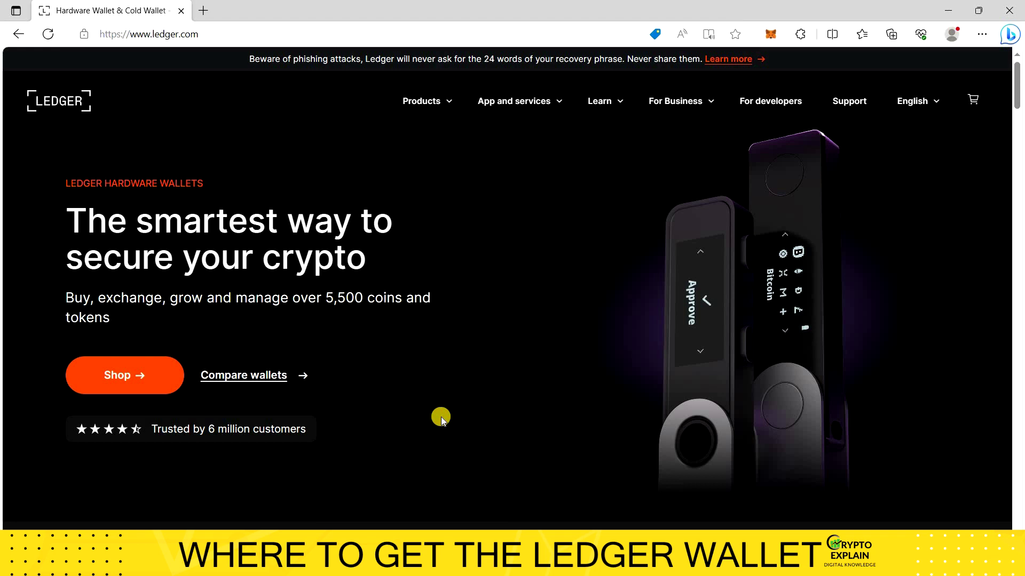
- Scroll down the Ledger homepage to see the hardware wallets banner
scroll(440, 418, down, 5)
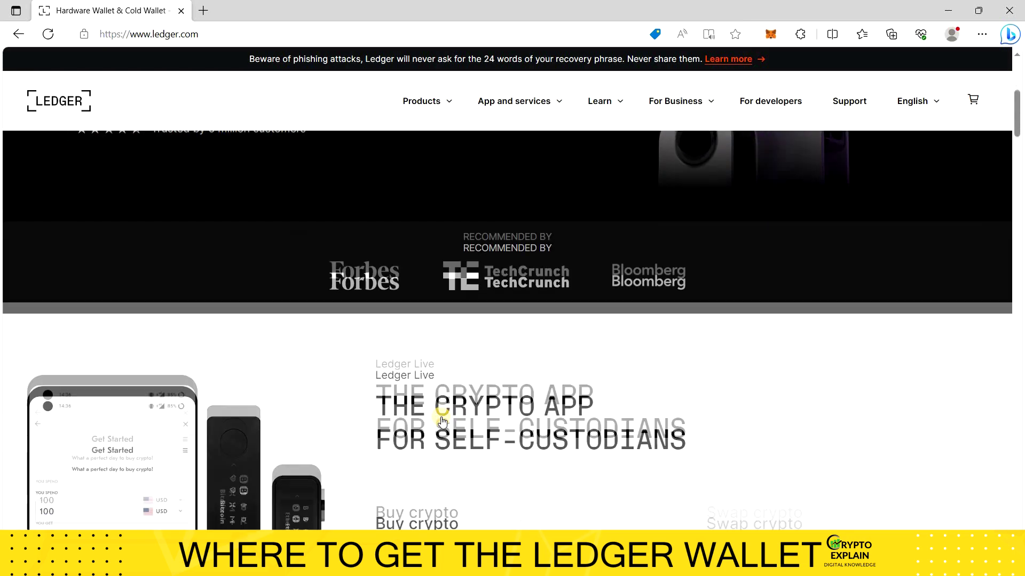
scroll(441, 420, down, 15)
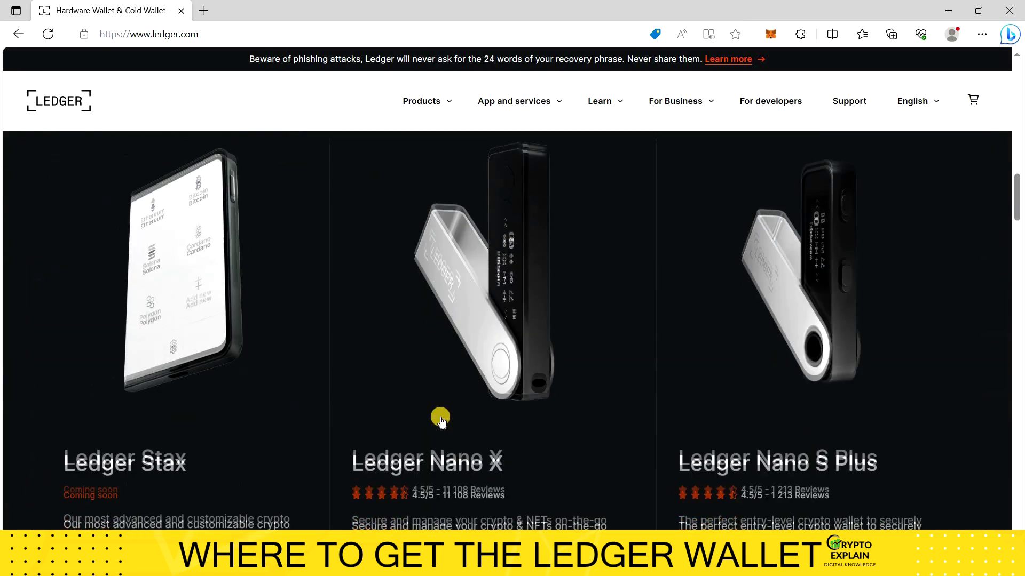
scroll(440, 420, down, 6)
scroll(441, 421, up, 6)
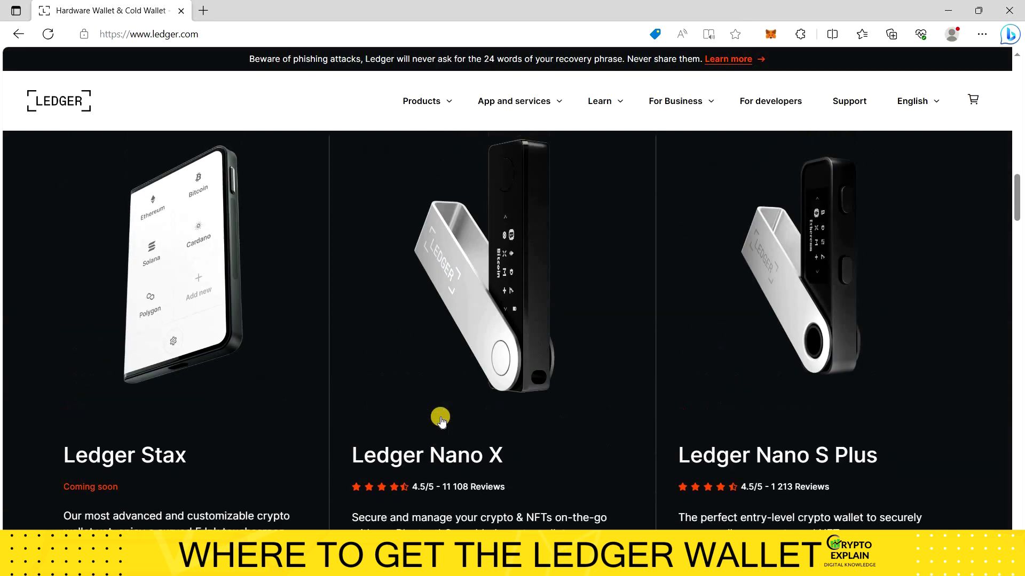
scroll(441, 420, down, 12)
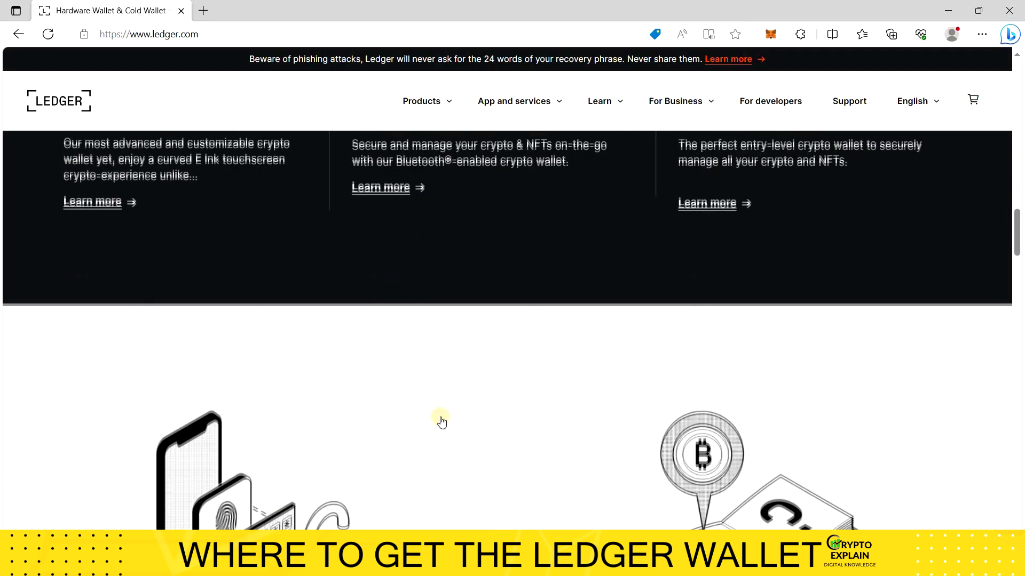
scroll(441, 421, down, 12)
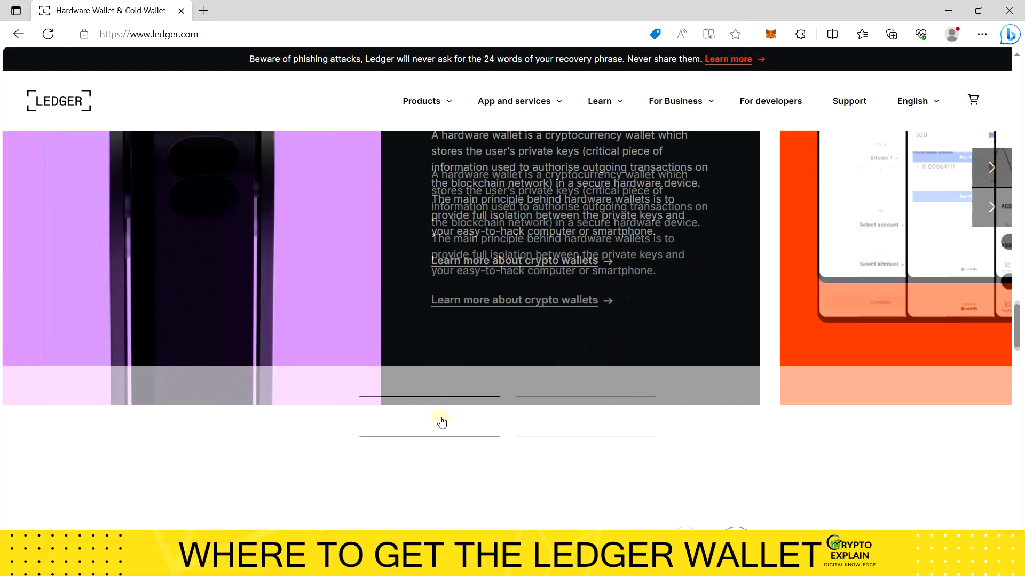
scroll(441, 422, down, 3)
scroll(441, 421, up, 15)
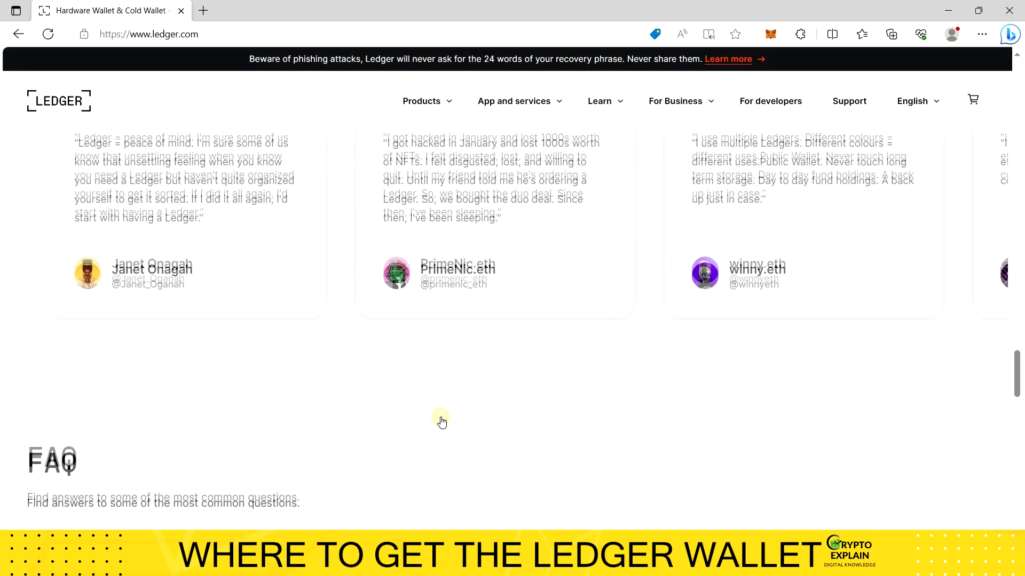
scroll(441, 420, up, 15)
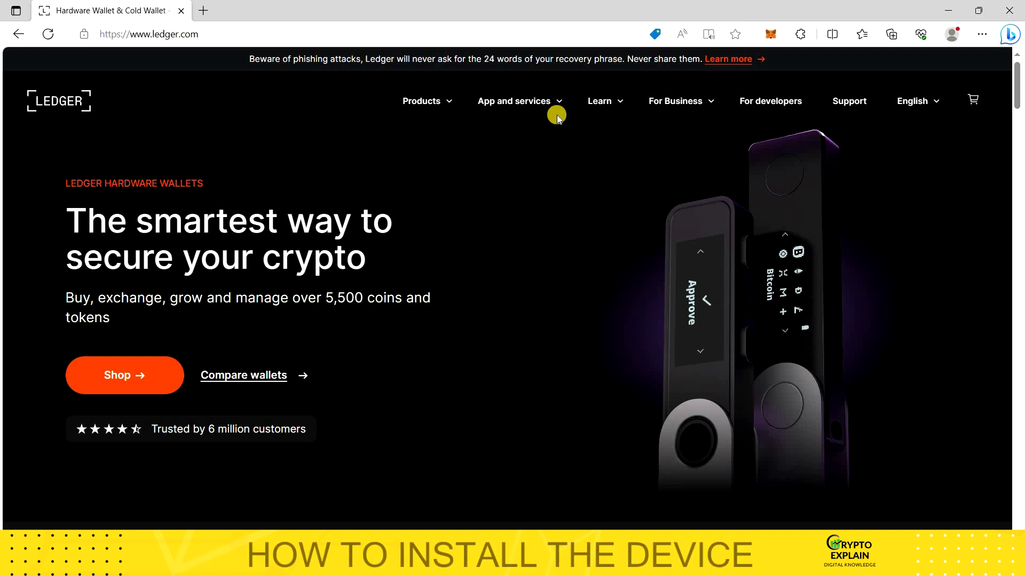
- Download the Windows app from the Ledger Live product page and install Ledger Live 2.69.0
click(559, 109)
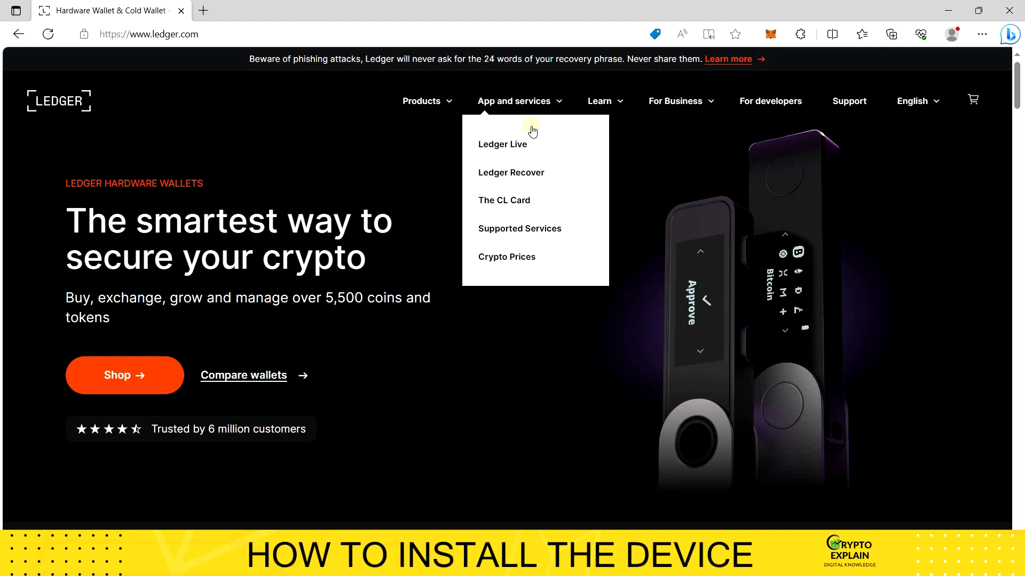
click(516, 145)
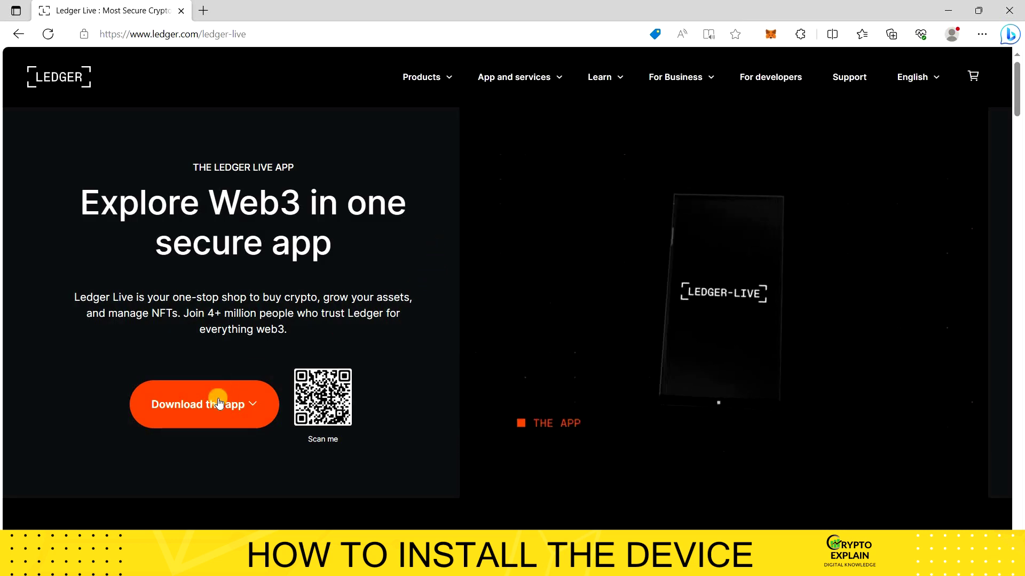
click(216, 407)
click(206, 454)
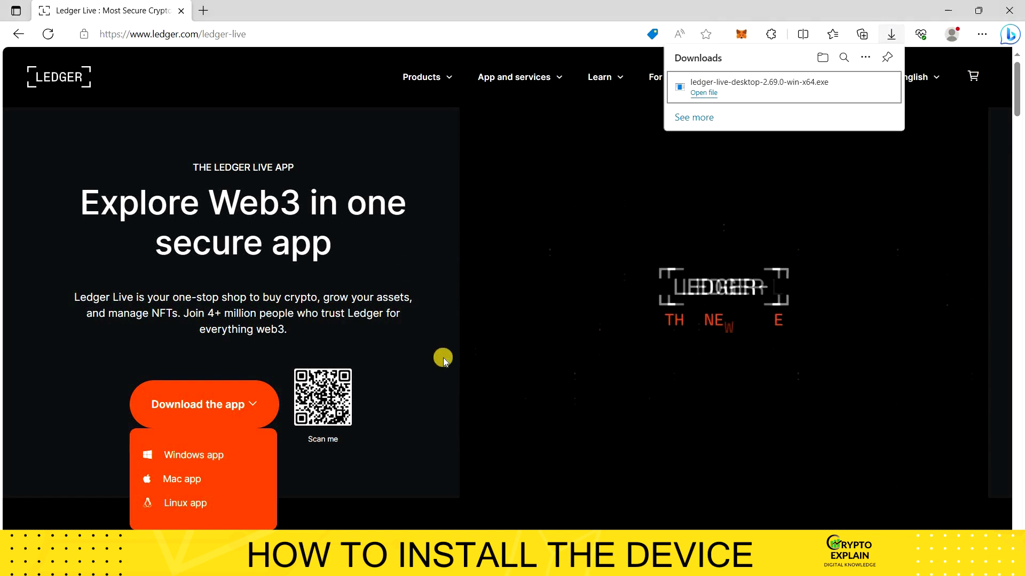
click(584, 388)
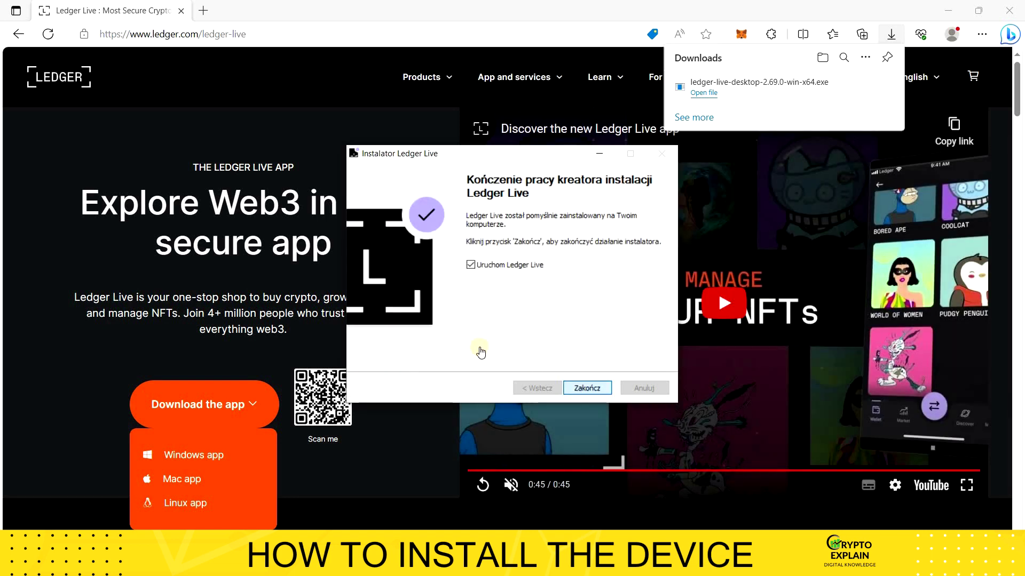
key(Return)
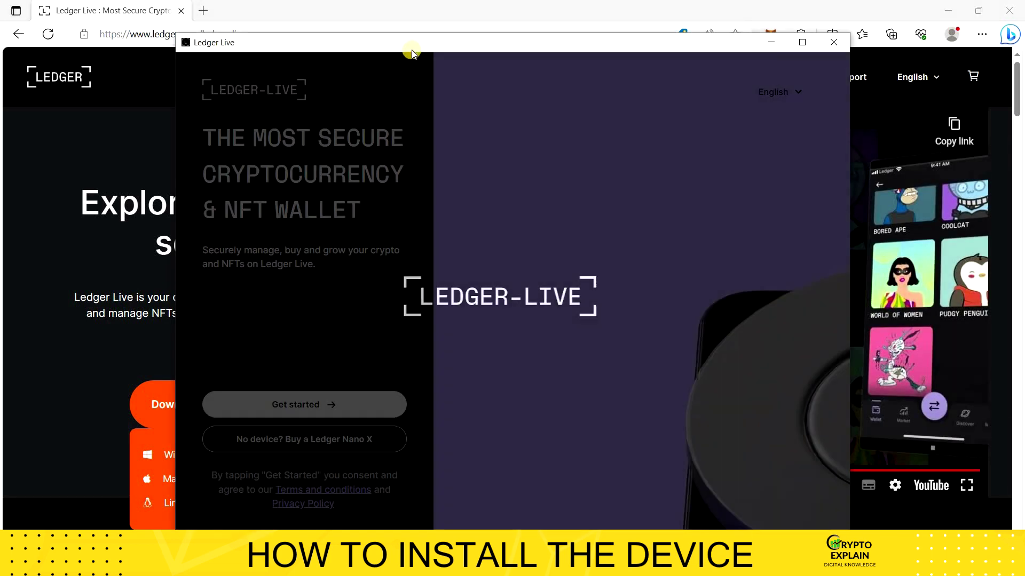
- Maximize Ledger Live, begin onboarding and select the Ledger Nano S as the device
double_click(407, 45)
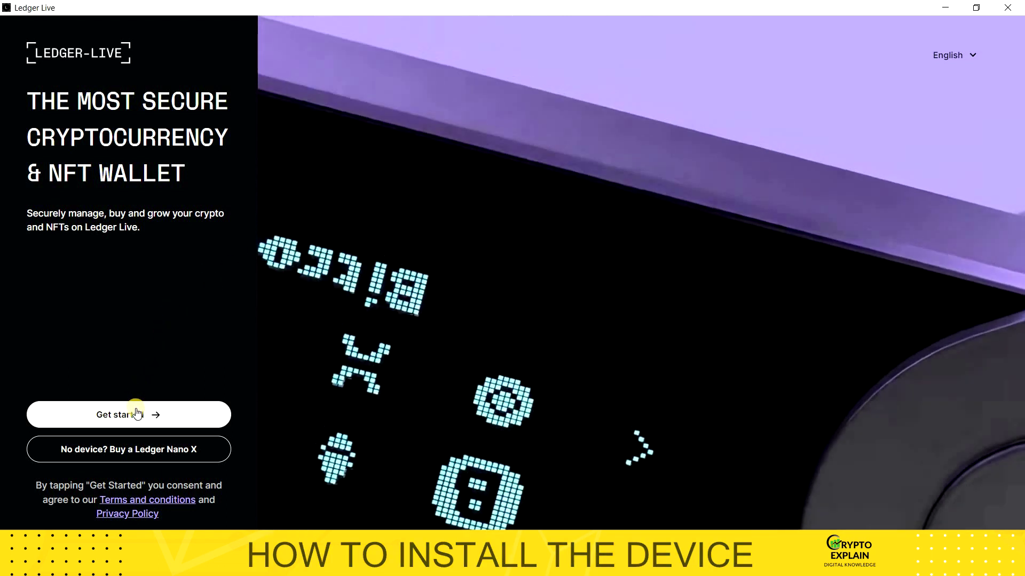
click(137, 415)
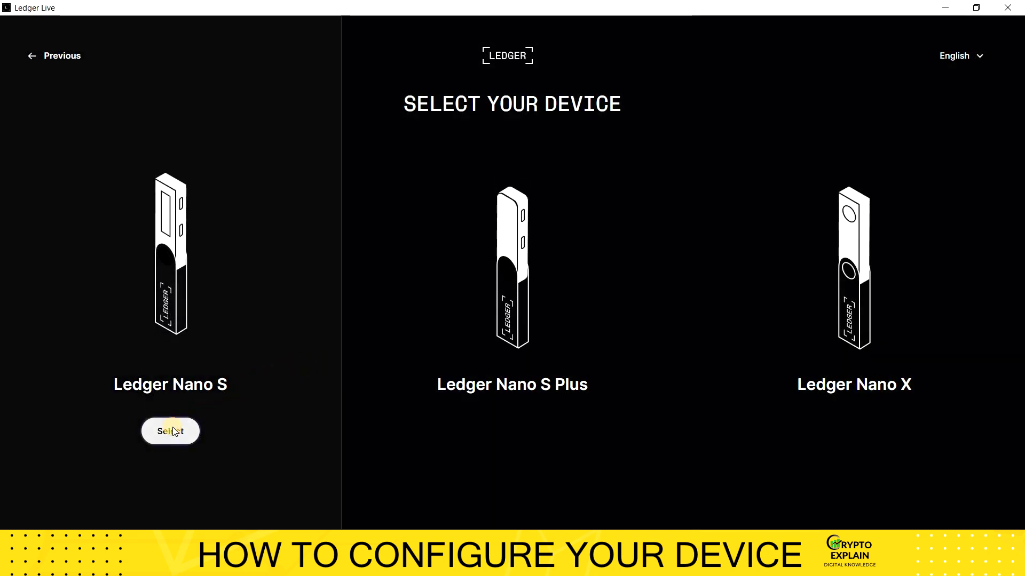
click(173, 431)
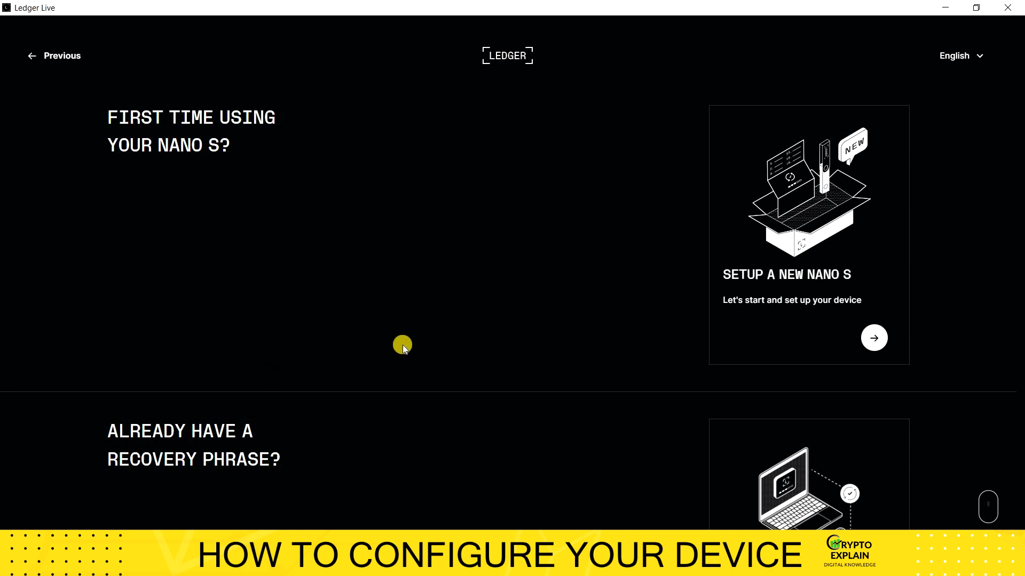
- Choose to set up a new Nano S, opening the 'Access your crypto' basics screen
scroll(399, 345, down, 2)
scroll(391, 327, down, 3)
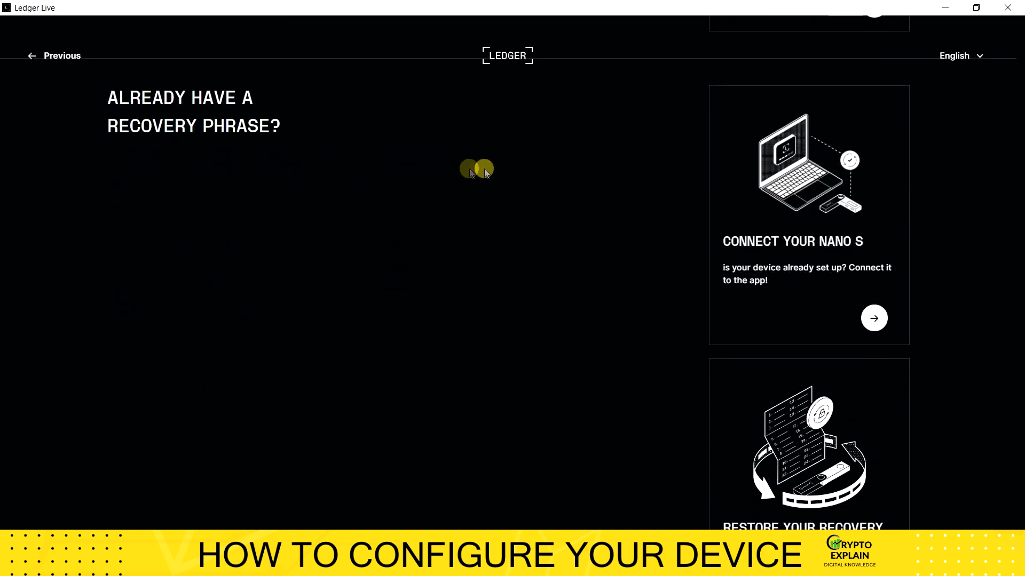
scroll(485, 169, down, 1)
scroll(484, 168, up, 2)
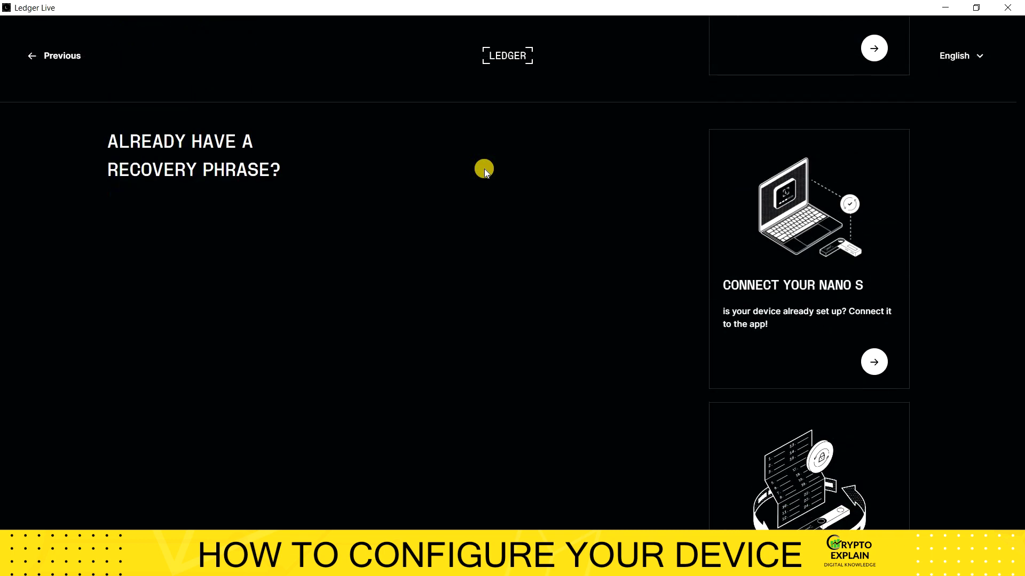
scroll(485, 168, down, 2)
scroll(479, 170, up, 5)
scroll(479, 169, up, 2)
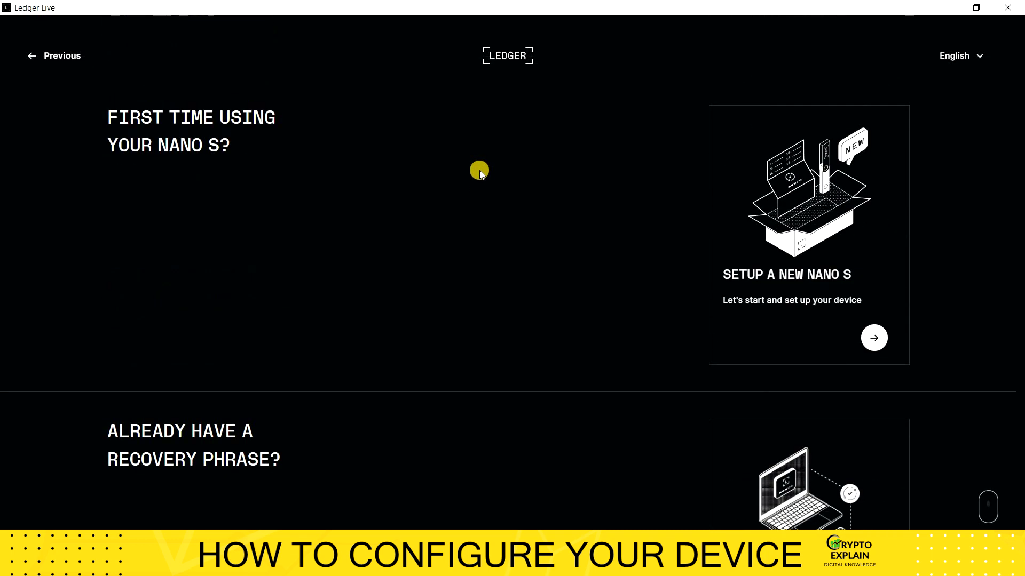
click(875, 338)
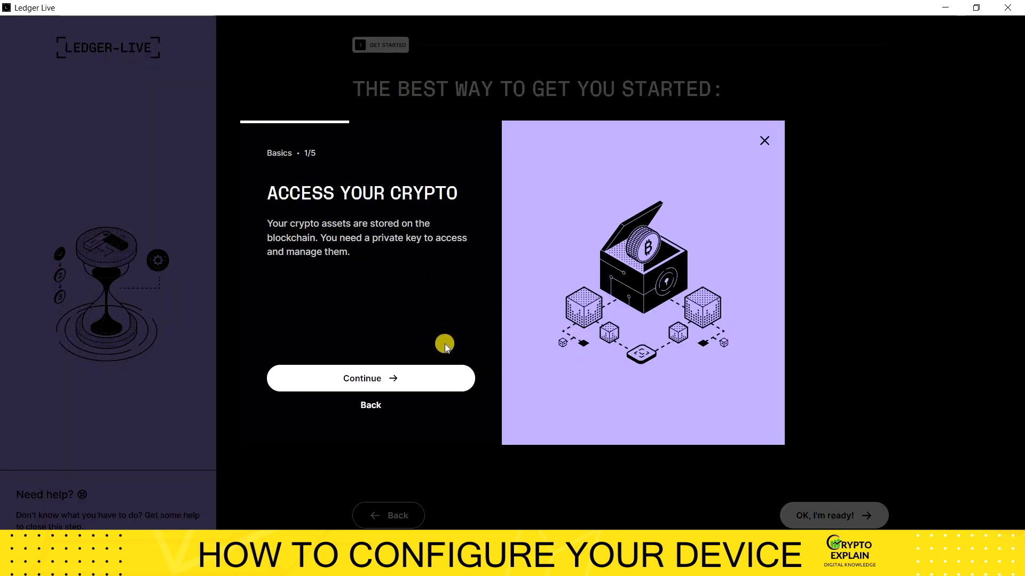
- Page through the five basics screens and the checklist to the four-step 'Get started' guide
click(439, 377)
click(439, 377)
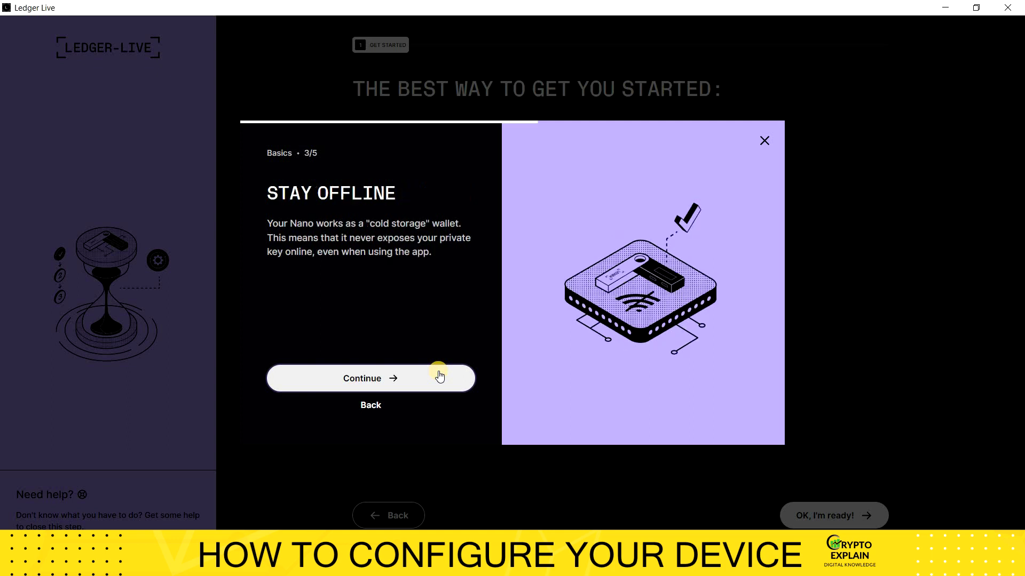
click(439, 377)
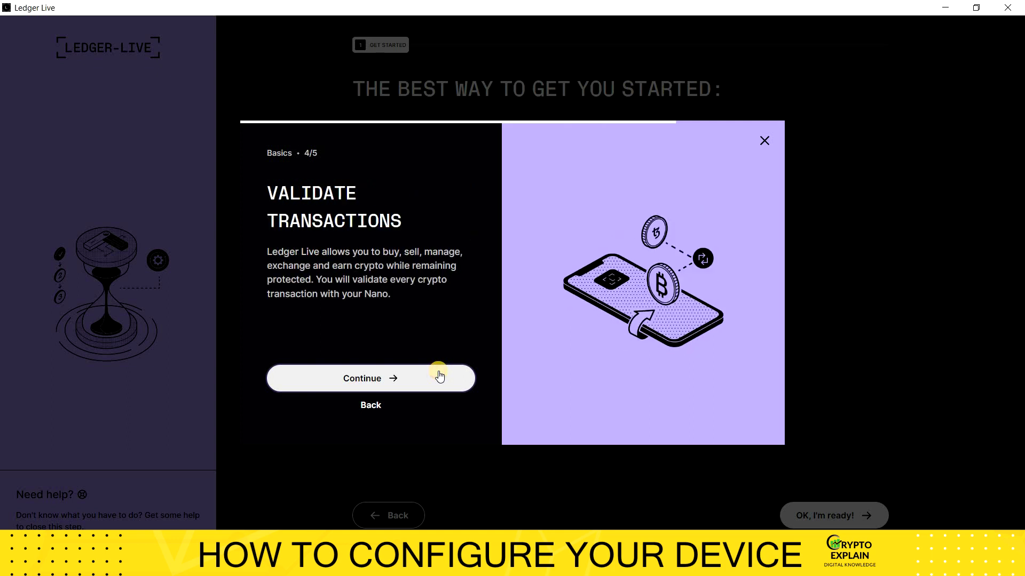
click(439, 377)
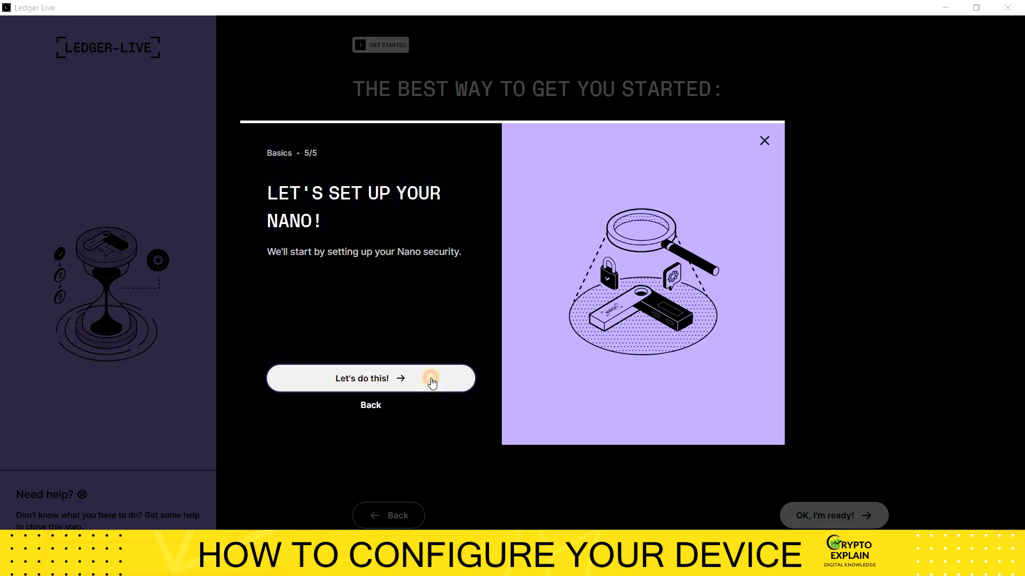
click(430, 378)
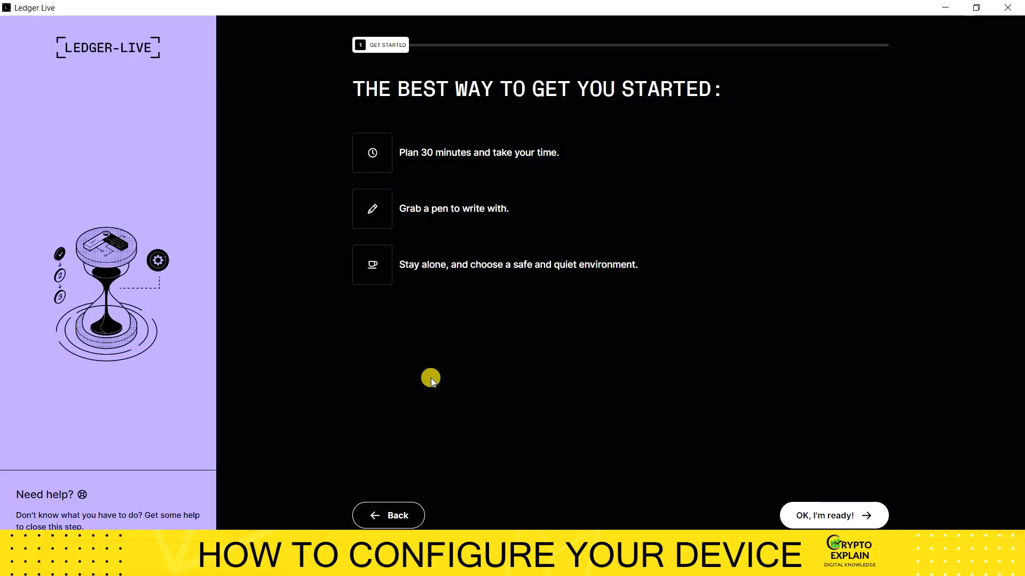
click(801, 515)
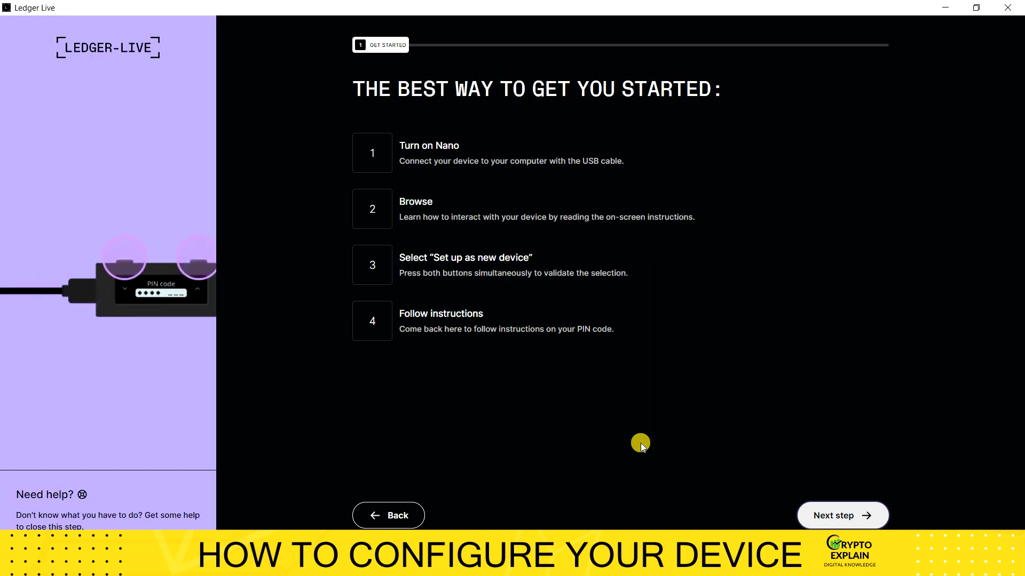
click(837, 517)
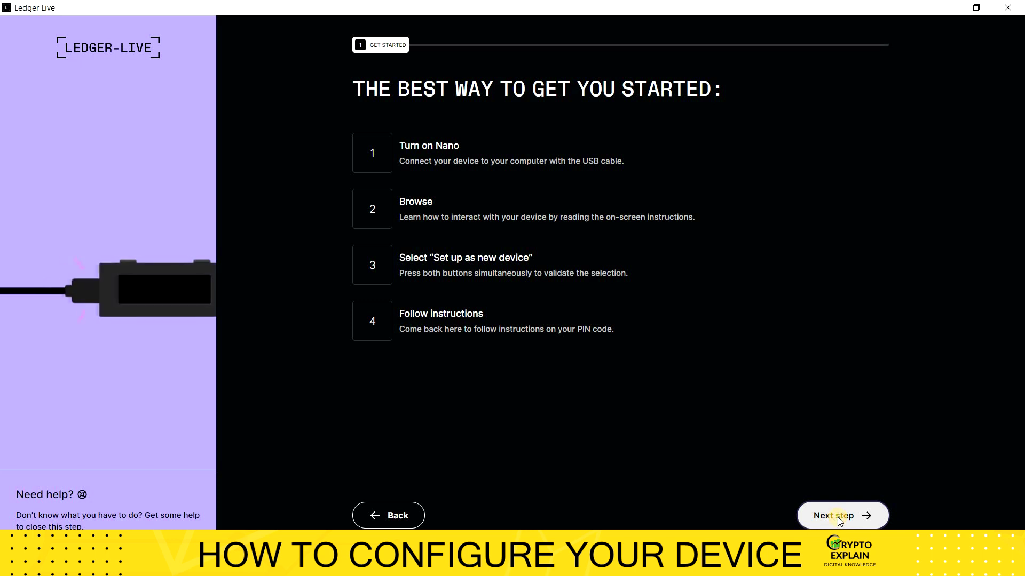
- Acknowledge keeping the PIN private, view the PIN safety tips, and continue to the recovery phrase step
click(390, 210)
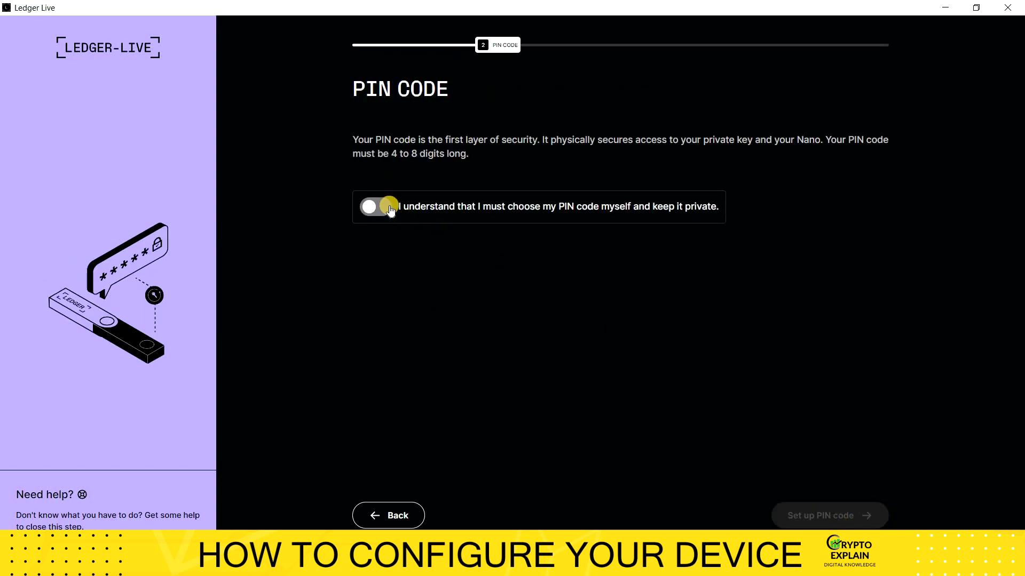
click(842, 519)
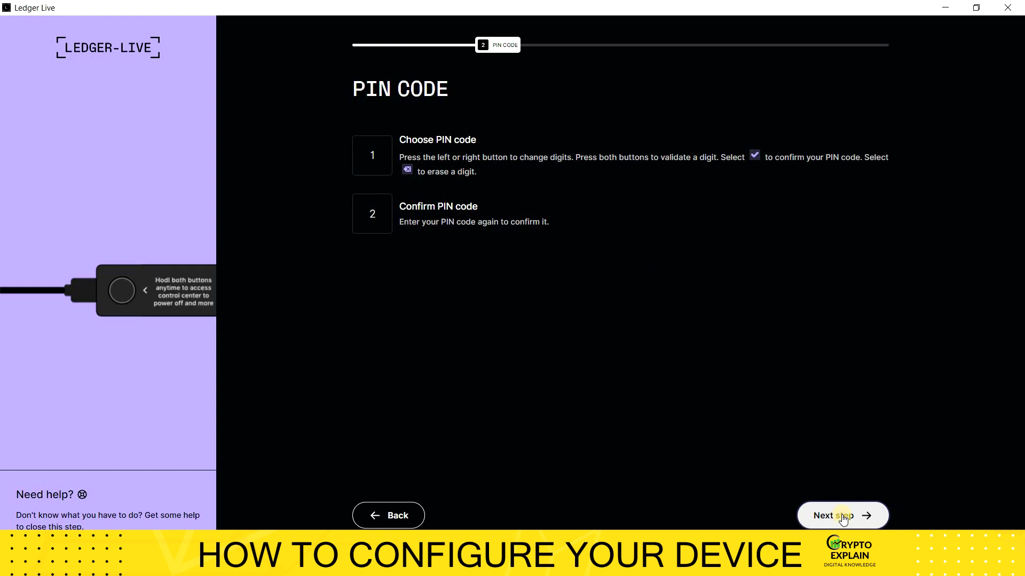
click(842, 515)
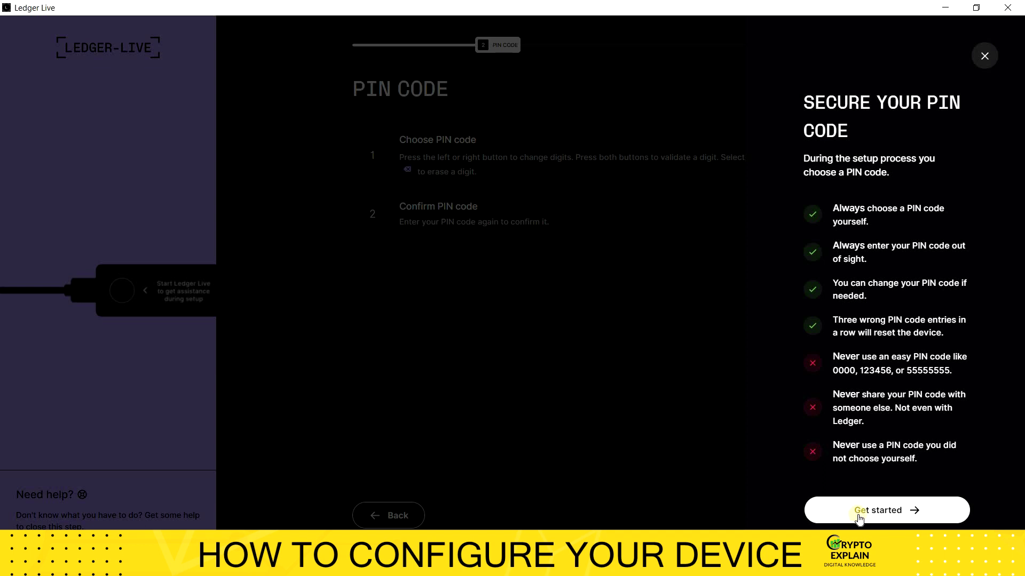
click(858, 517)
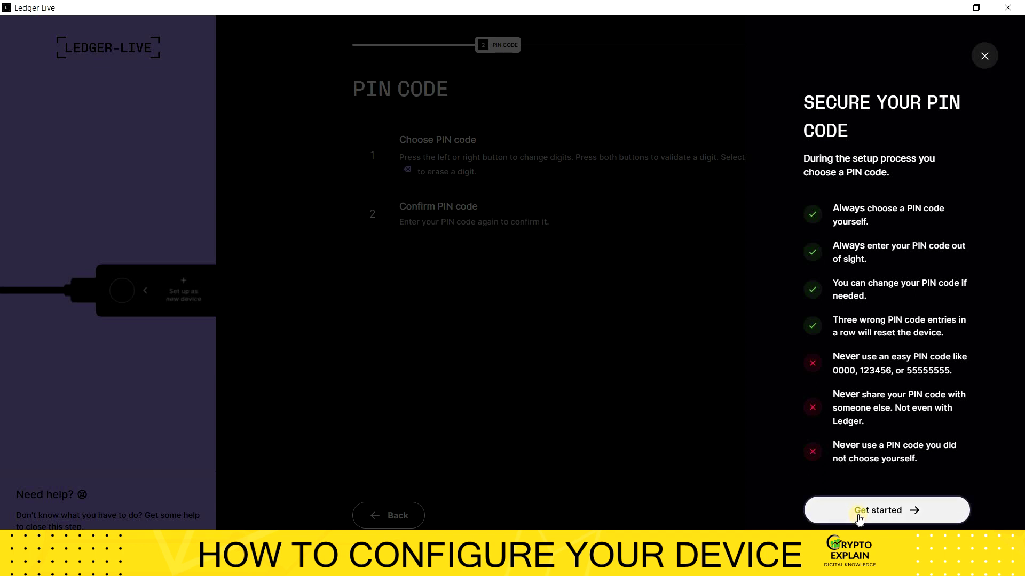
click(857, 514)
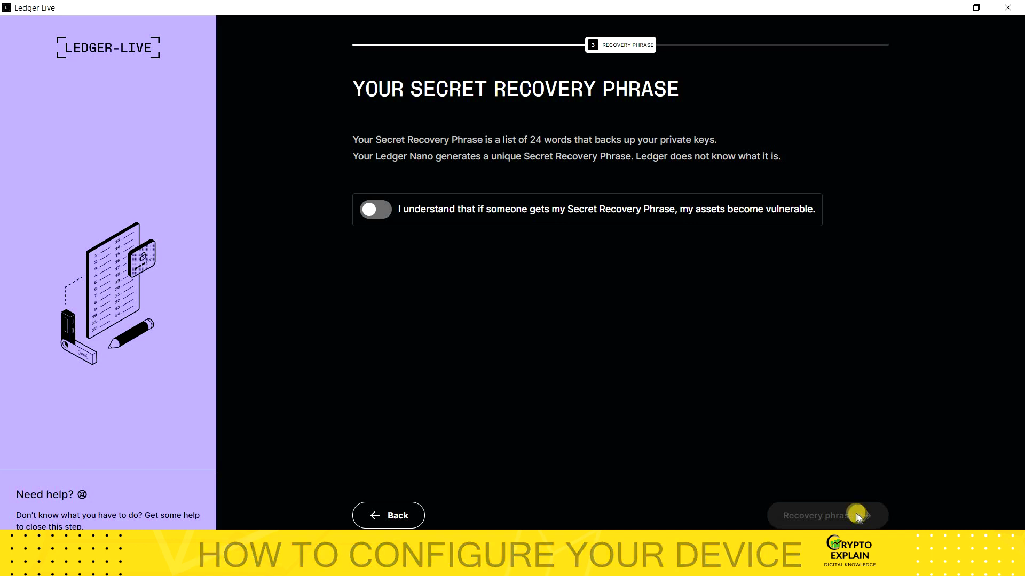
- Toggle on the recovery phrase risk acknowledgement and open the 24-word writing instructions
click(385, 210)
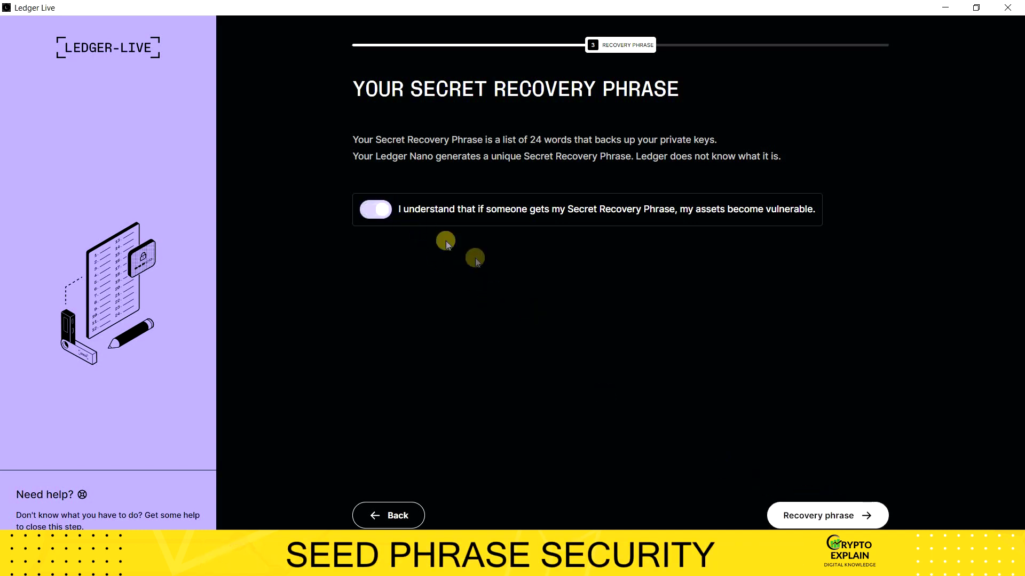
click(812, 516)
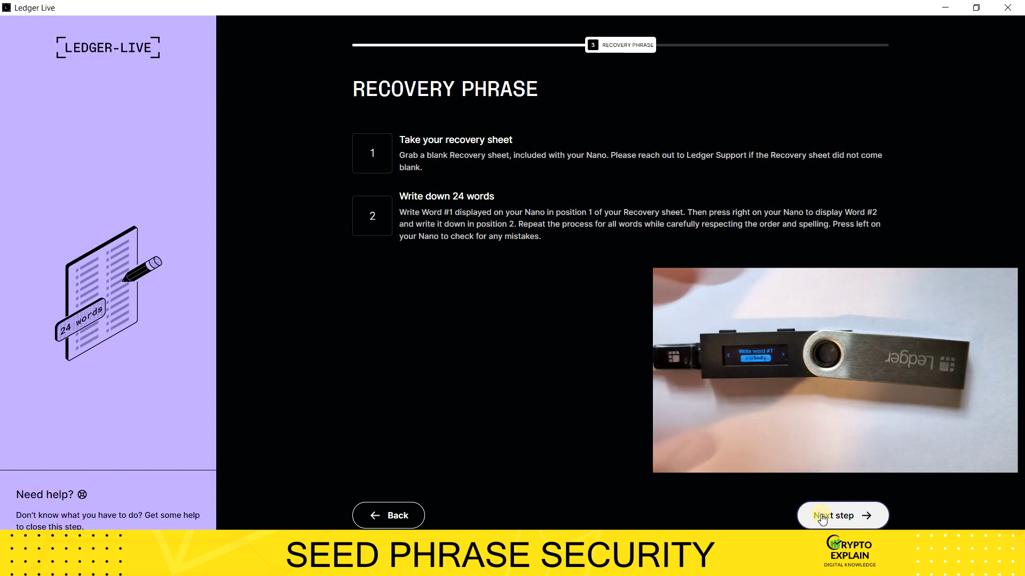
click(822, 516)
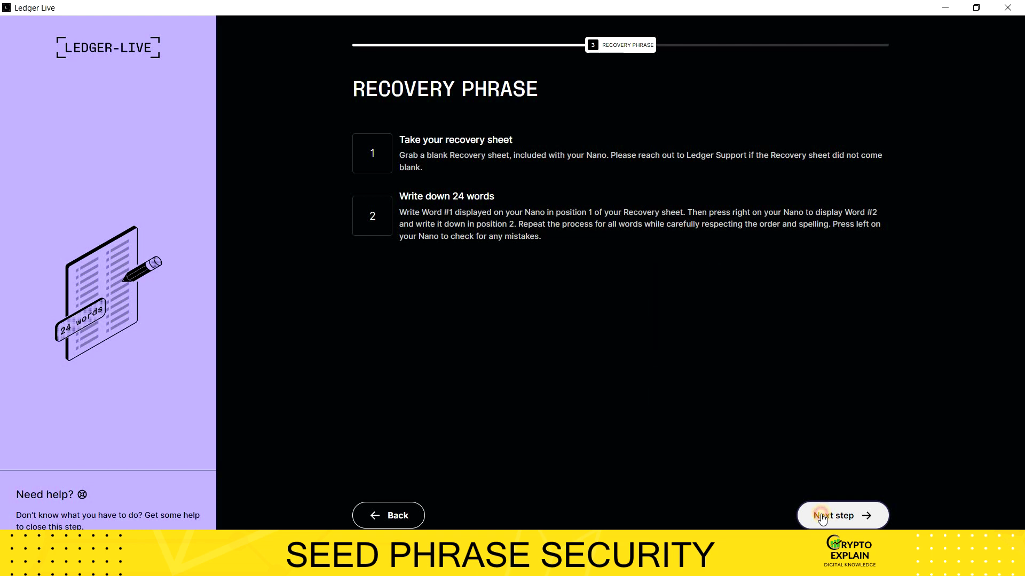
- Show the recovery phrase confirmation steps, then advance to 'Hide your recovery phrase'
click(822, 517)
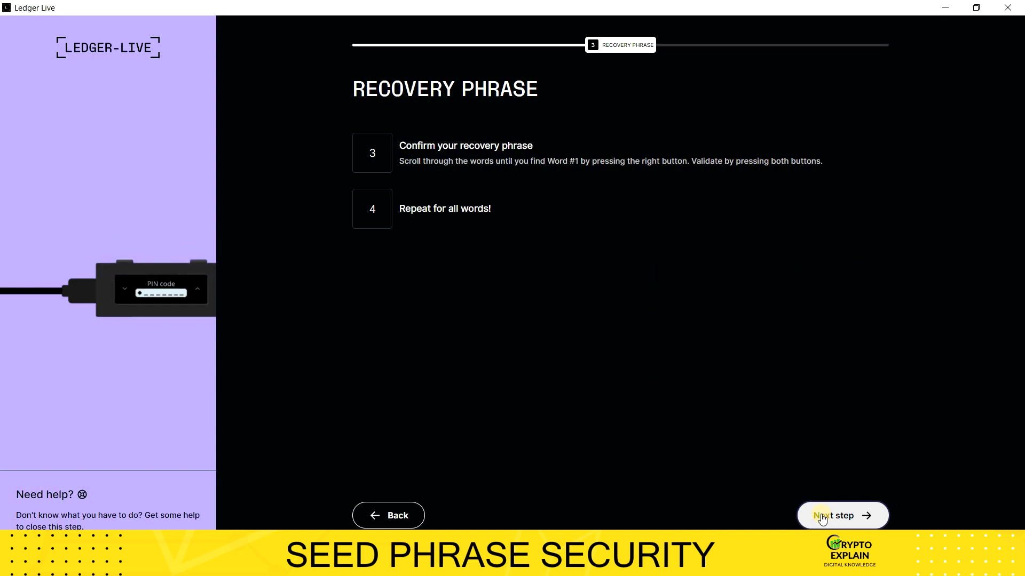
click(821, 517)
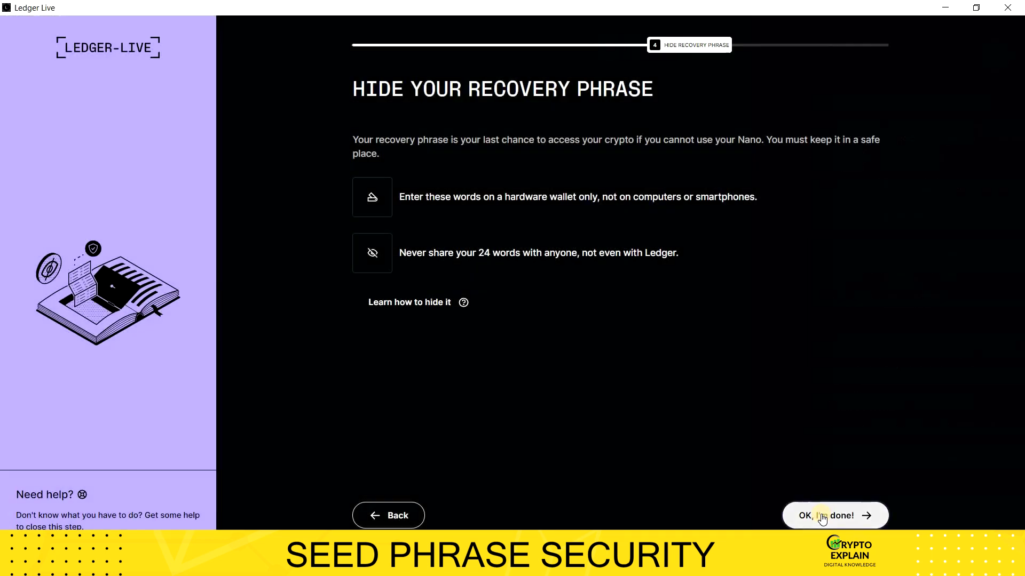
- Finish the recovery phrase tips, skip the quiz, and run the Nano S Genuine Check
click(822, 516)
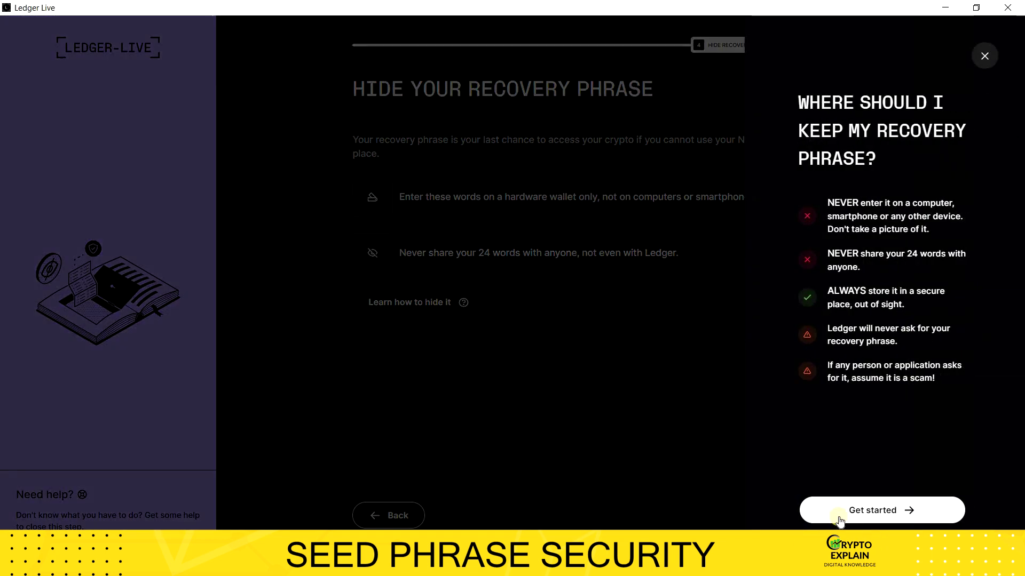
click(839, 521)
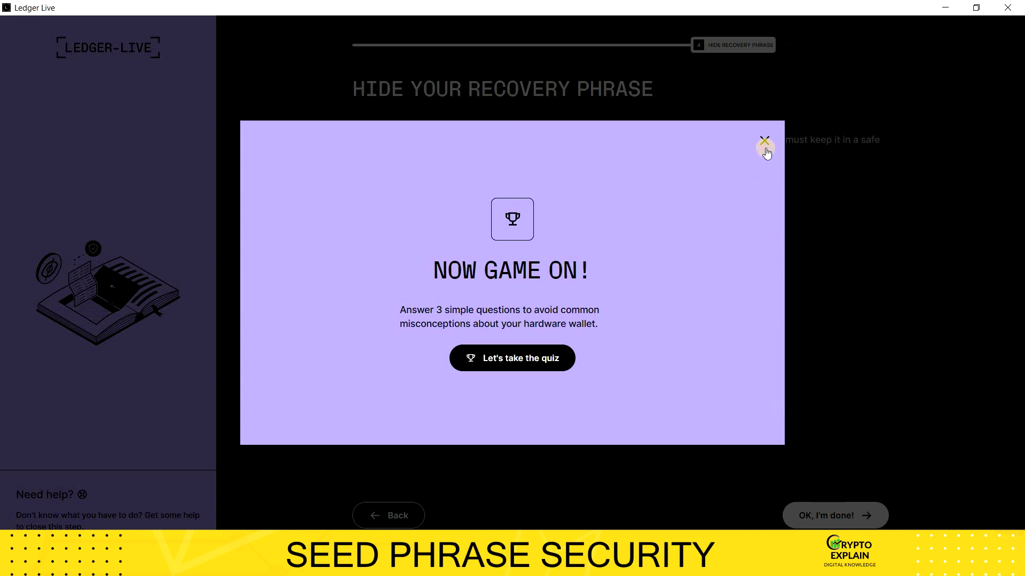
click(764, 140)
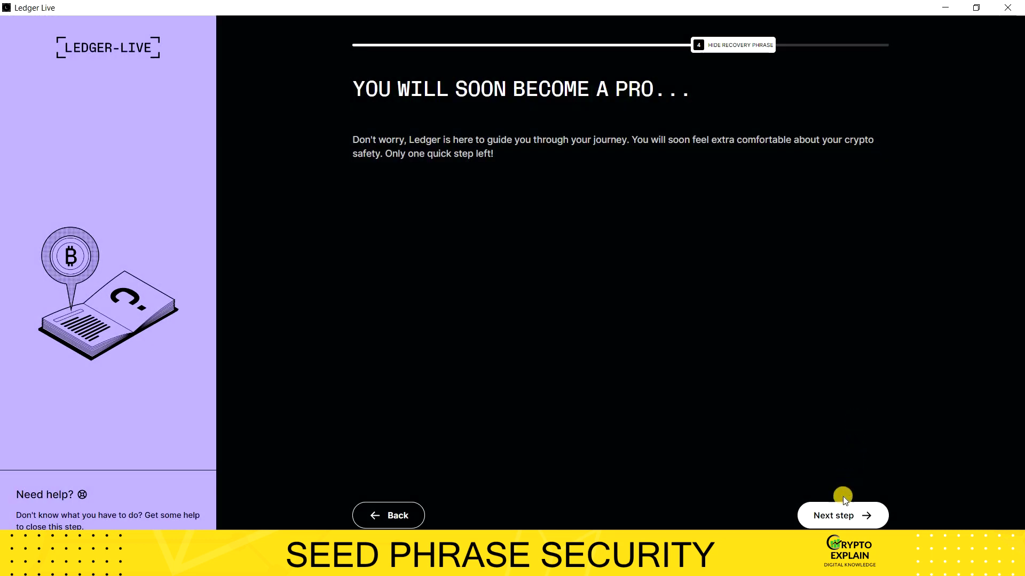
click(842, 516)
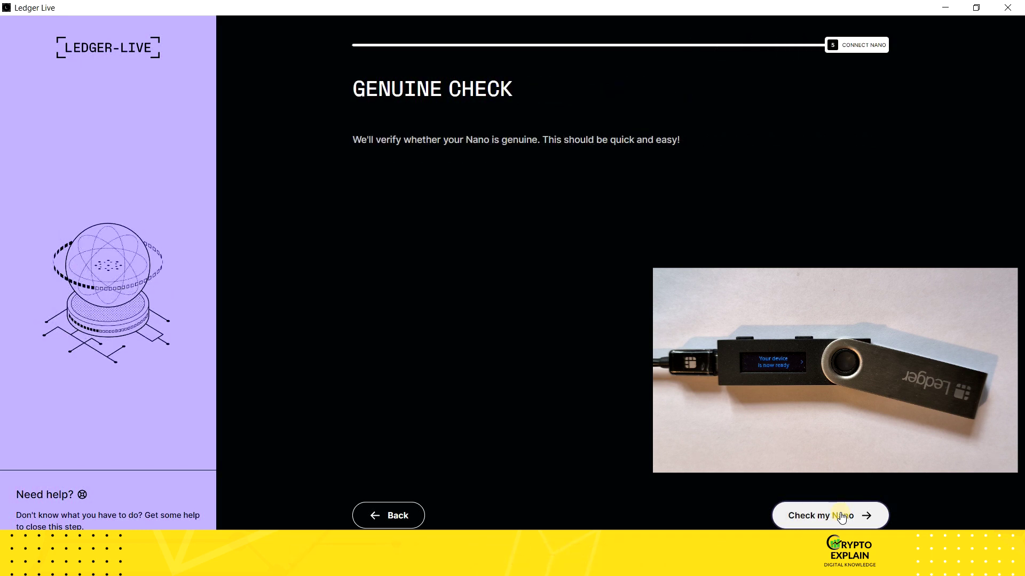
click(841, 516)
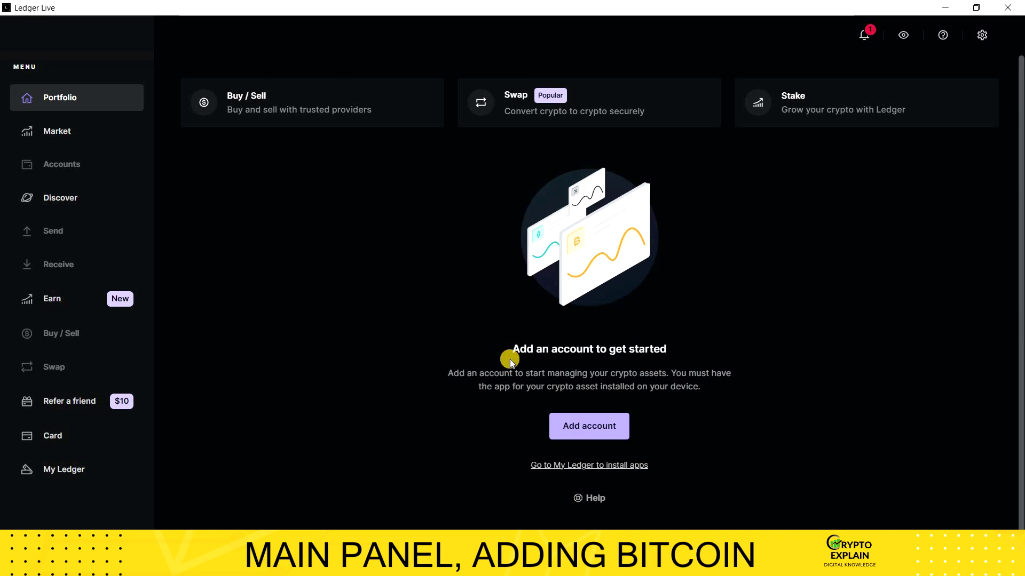
- Add a Native SegWit Bitcoin (BTC) account named Bitcoin 1 and return to the Portfolio
click(576, 425)
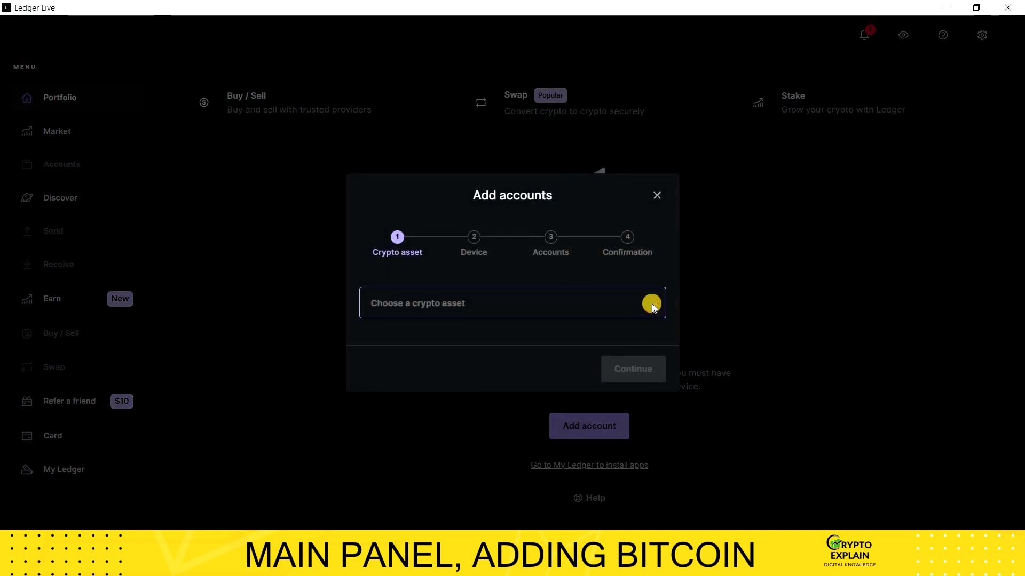
click(652, 304)
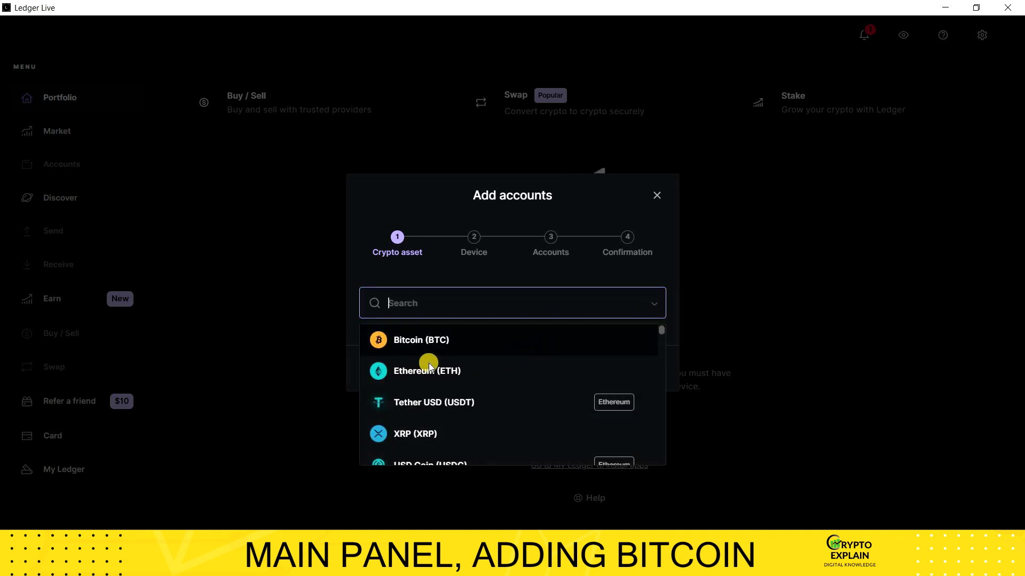
scroll(429, 365, down, 5)
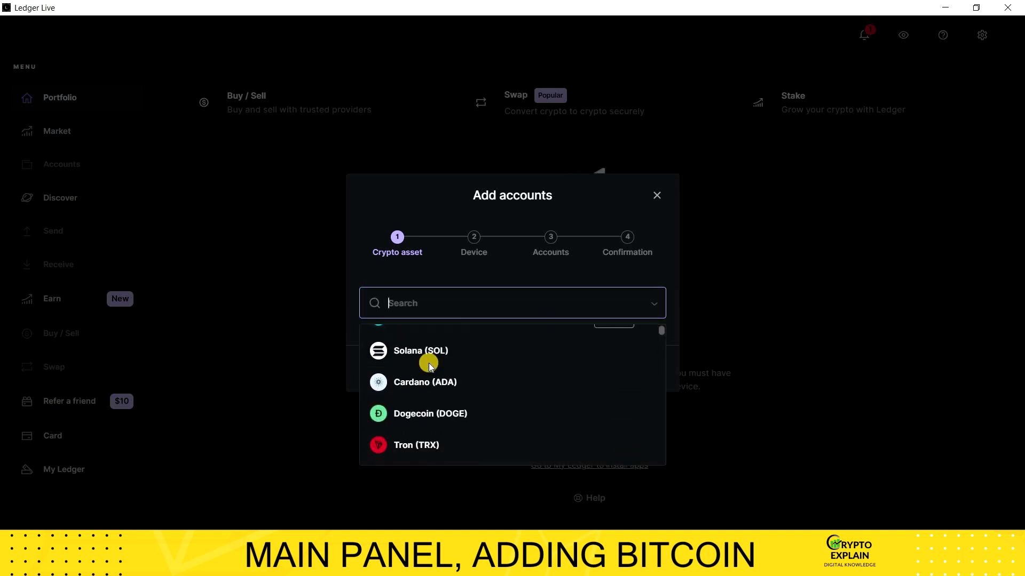
scroll(428, 362, down, 6)
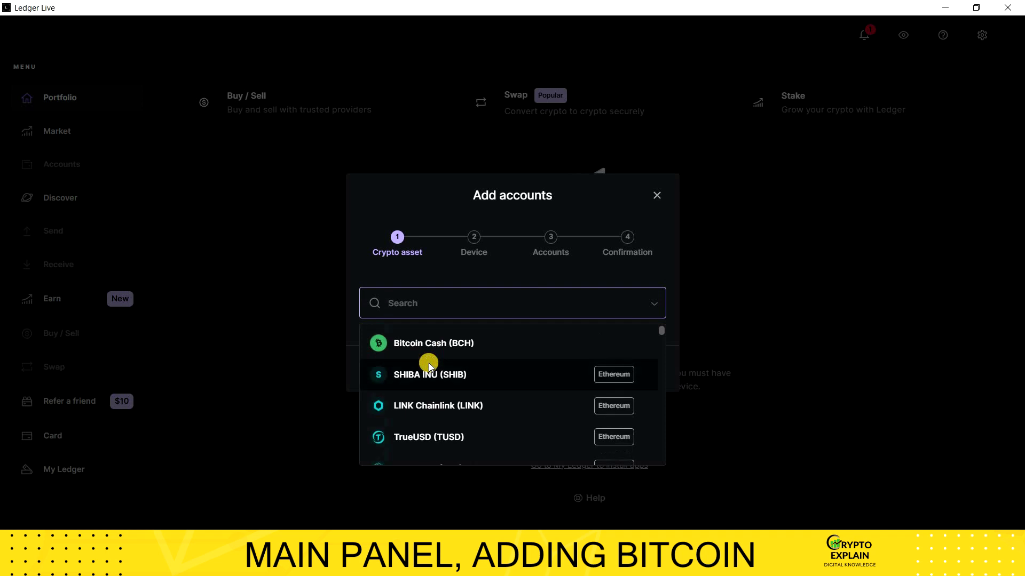
scroll(428, 363, down, 6)
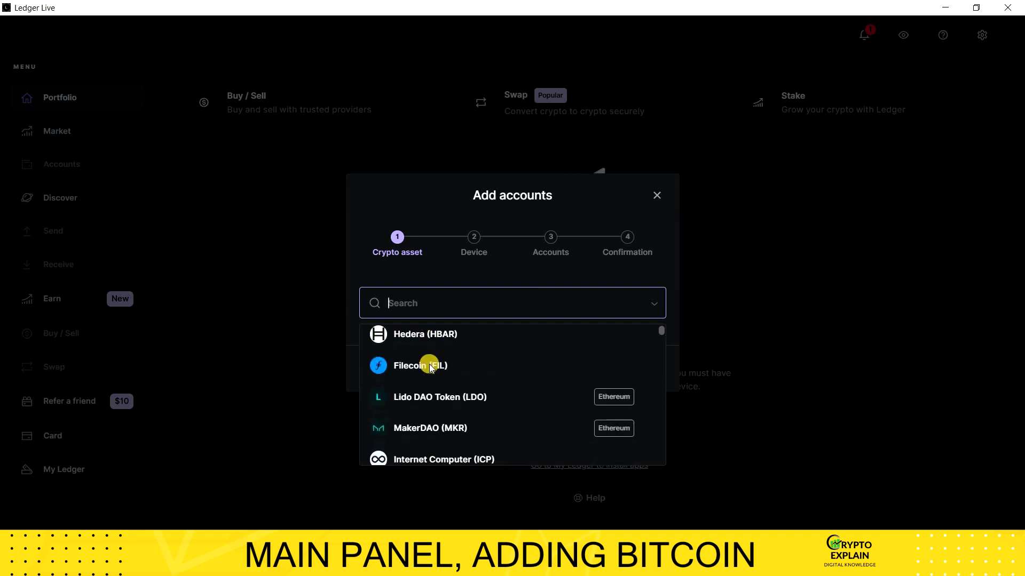
scroll(468, 370, down, 8)
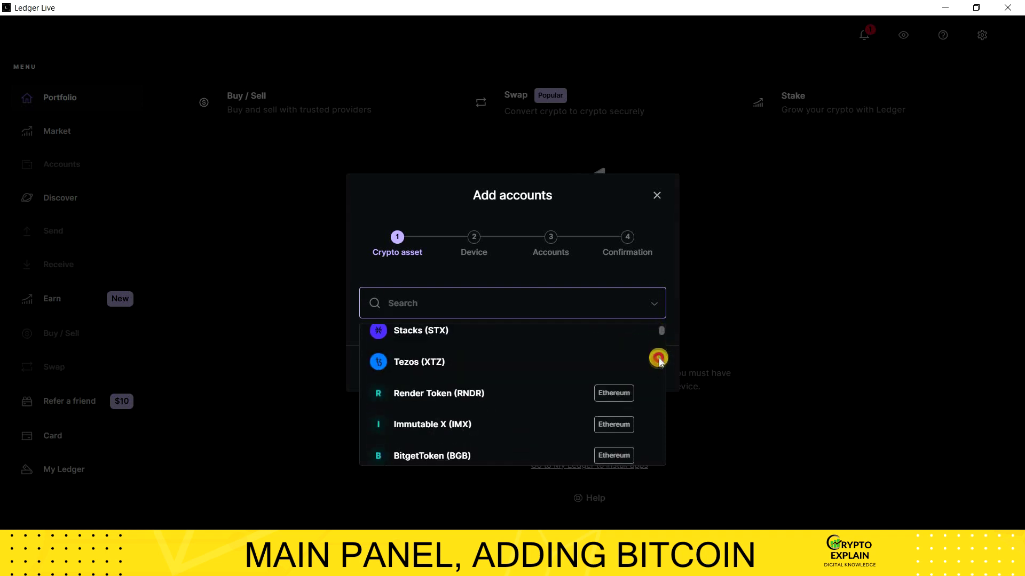
drag(660, 362, 663, 314)
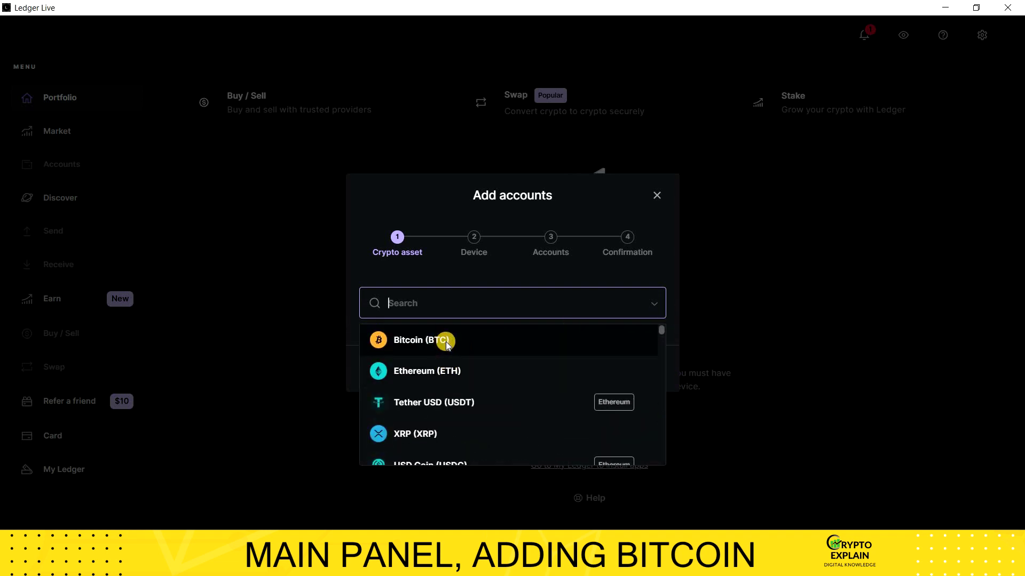
click(447, 346)
click(633, 372)
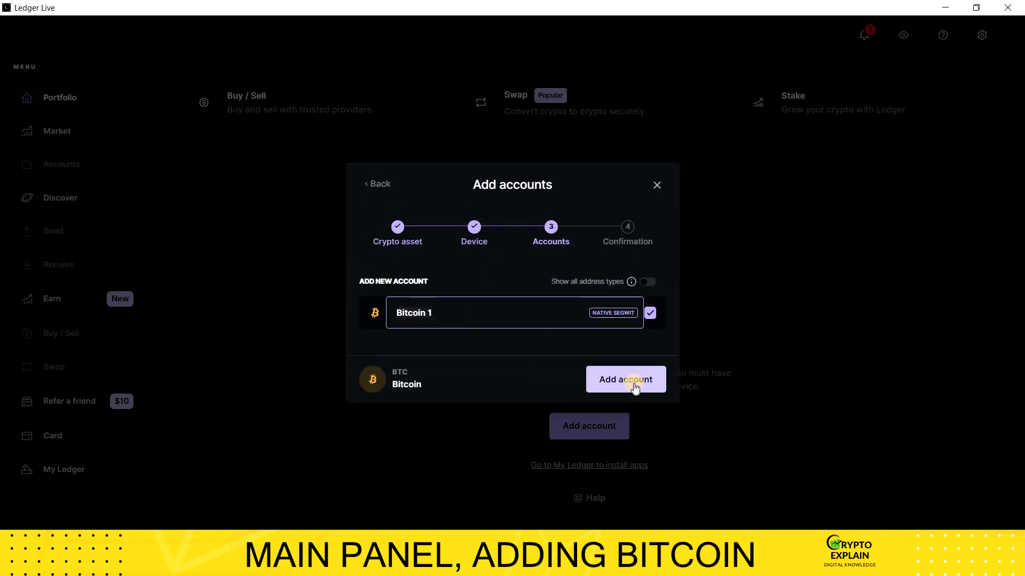
click(623, 383)
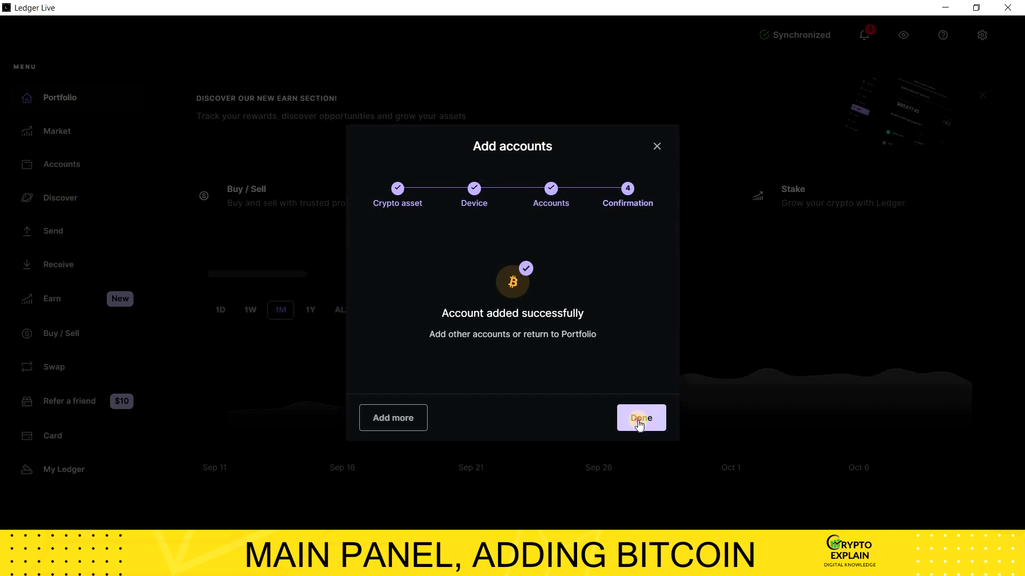
click(638, 420)
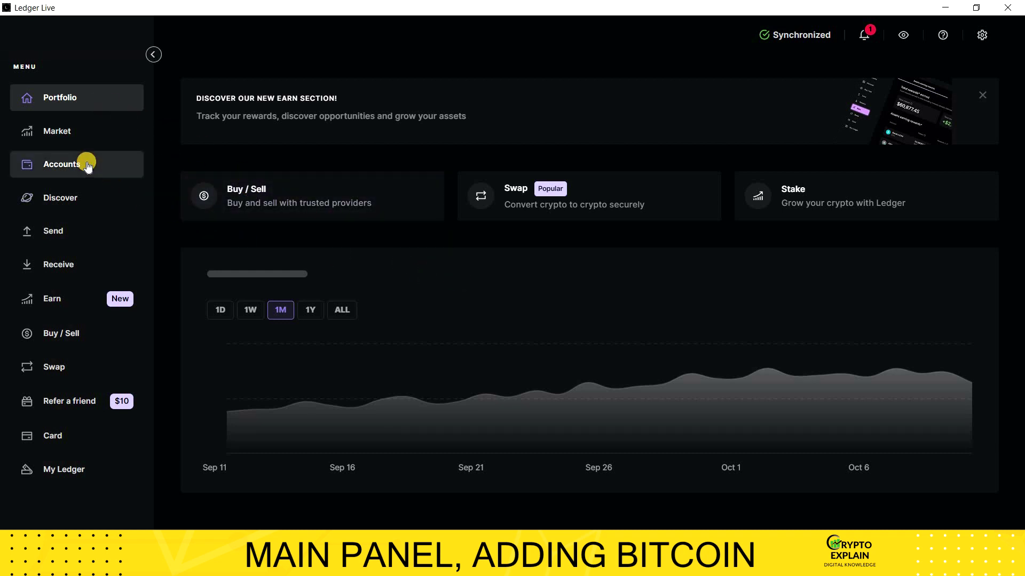
- Open Bitcoin 1 from Accounts and verify its receive address on the Nano
click(119, 171)
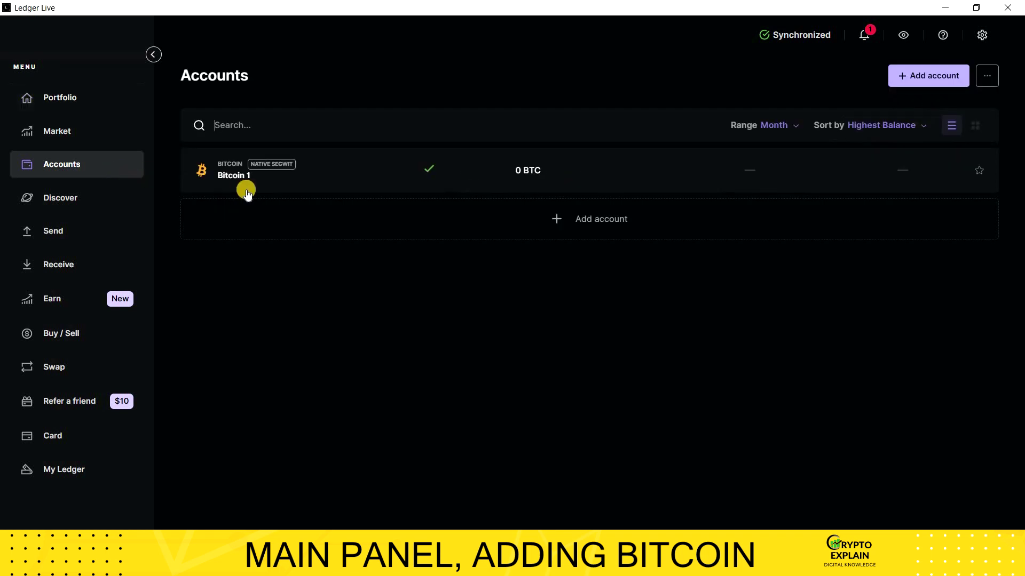
click(283, 182)
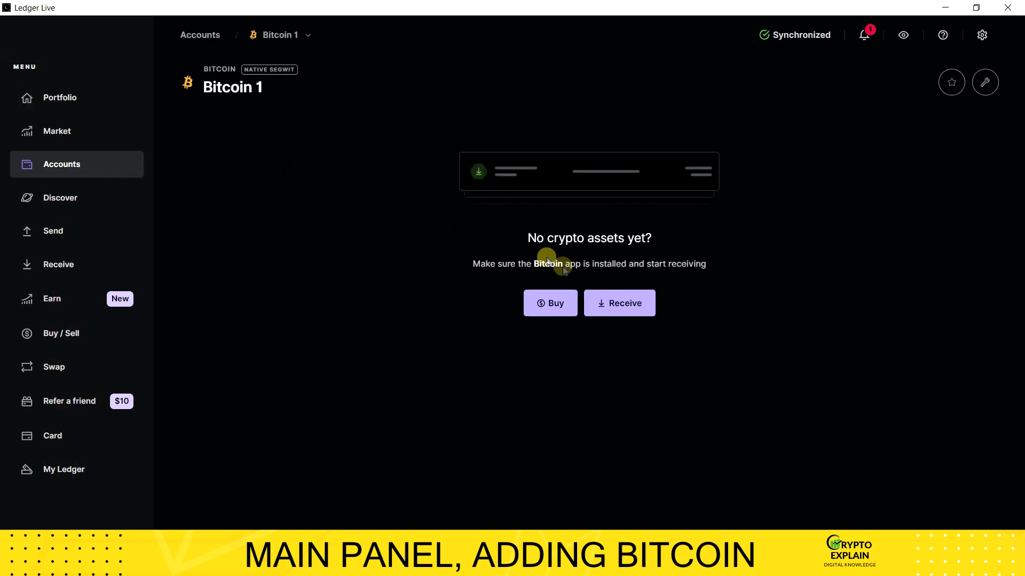
click(610, 306)
click(632, 372)
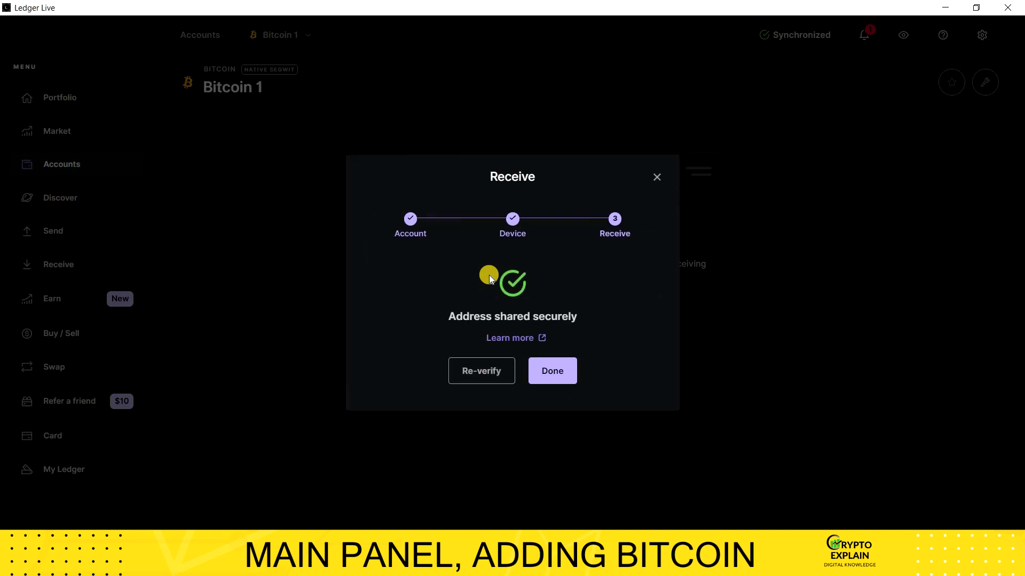
click(565, 370)
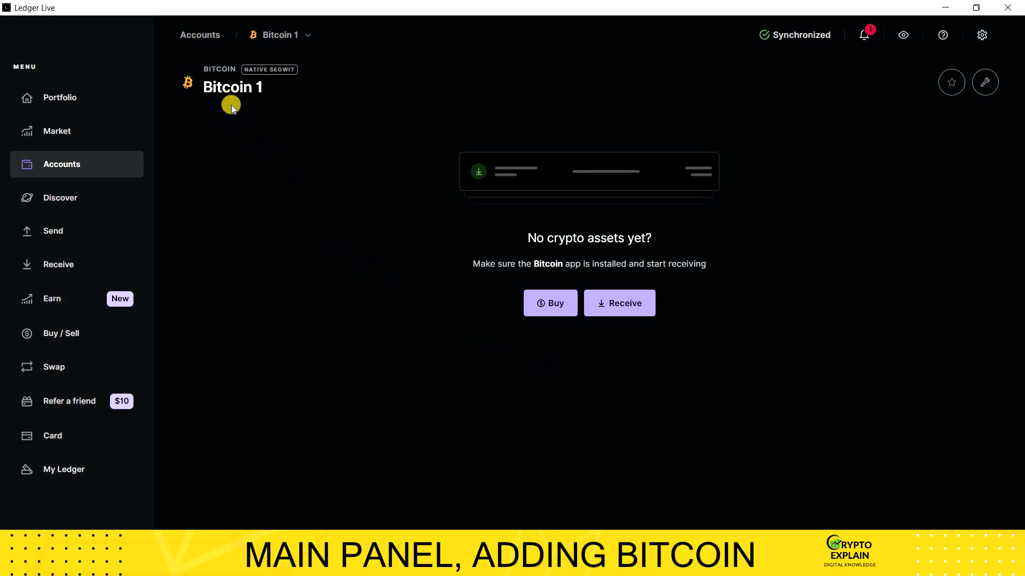
click(309, 38)
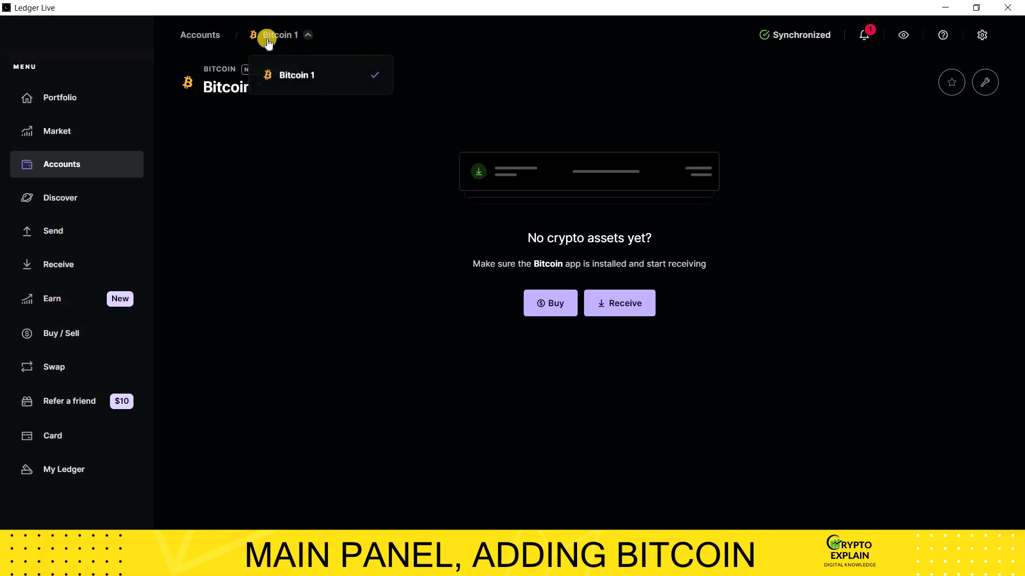
- Add an Ethereum (ETH) account named Ethereum 1 using the Ethereum app on the device
click(210, 40)
click(537, 213)
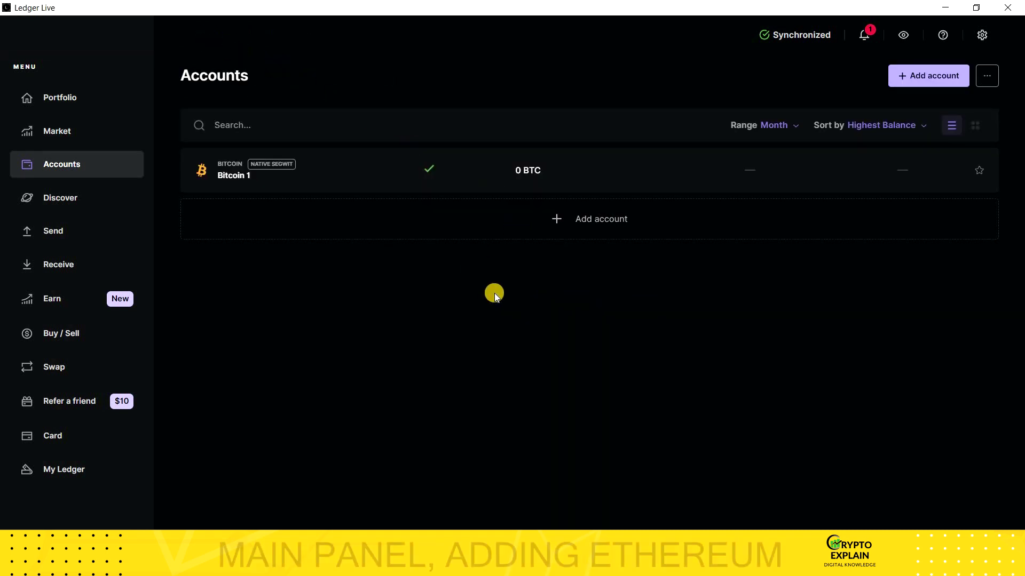
click(492, 312)
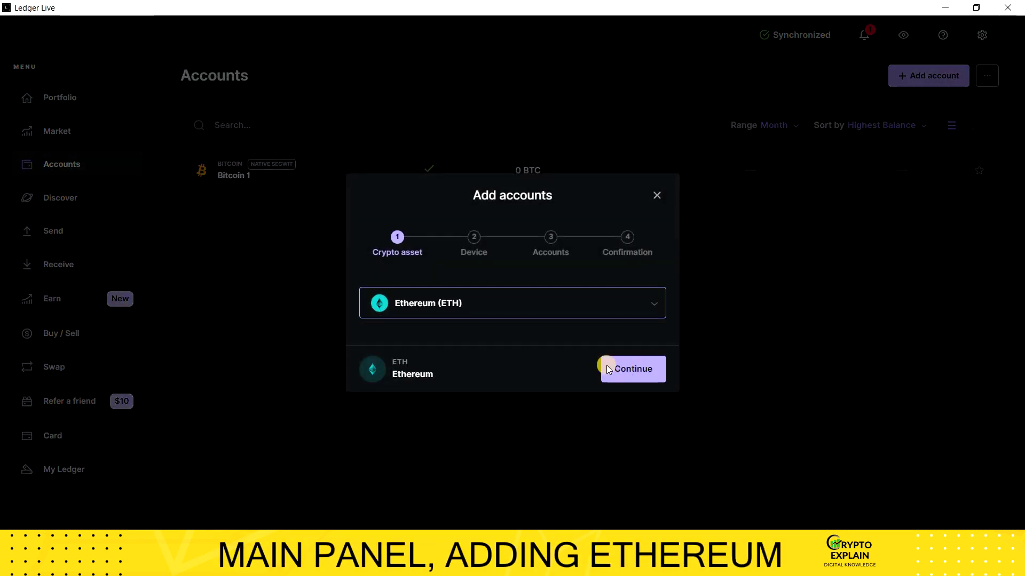
click(607, 369)
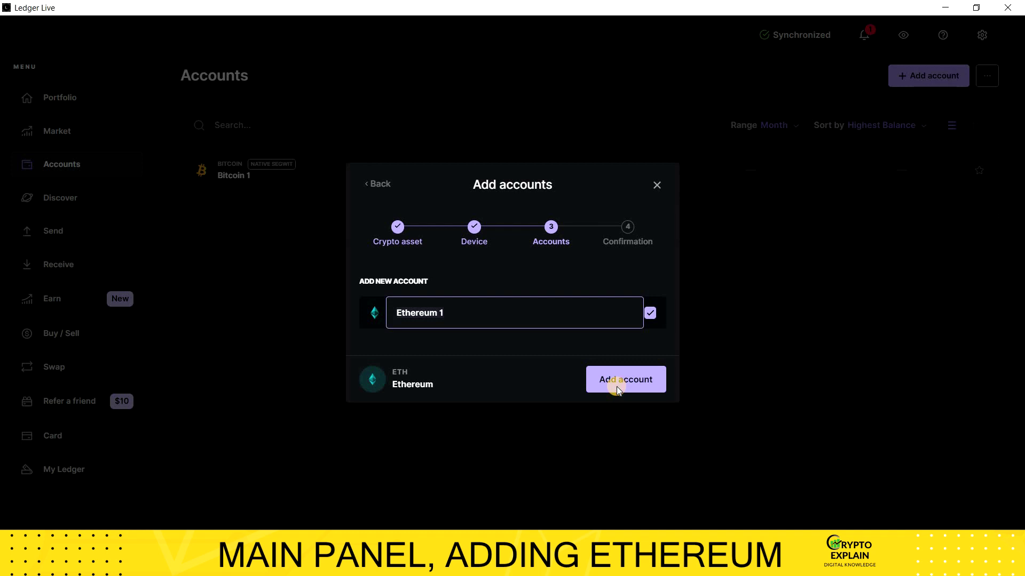
click(617, 390)
click(622, 413)
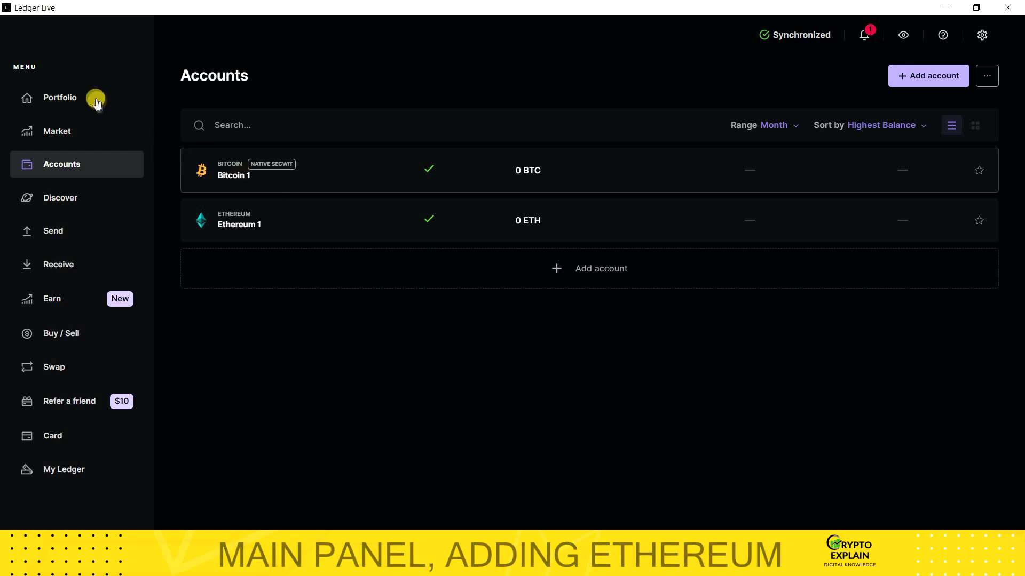
click(75, 97)
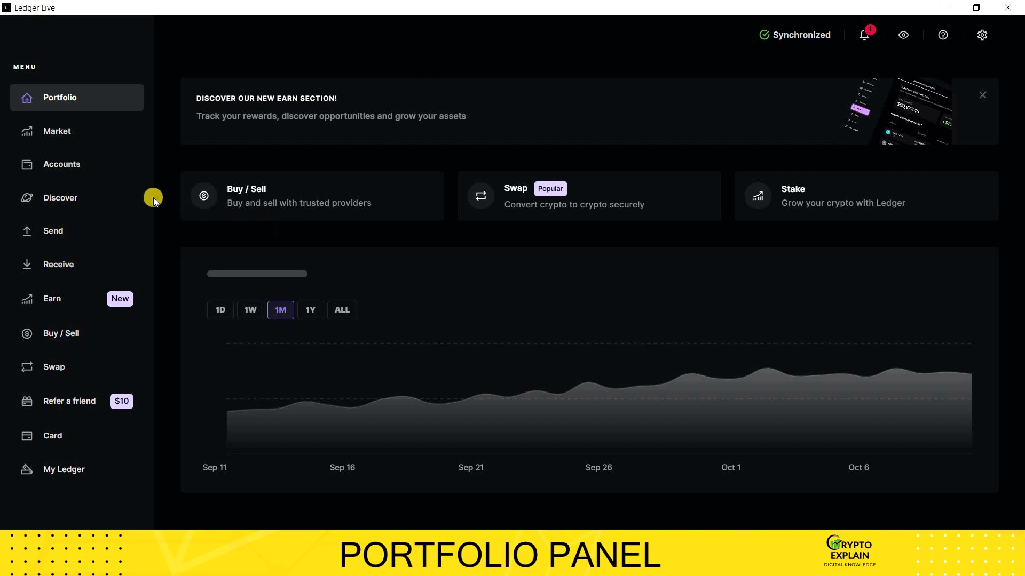
- View the $62.66 portfolio balance, then start a send from an account
click(76, 164)
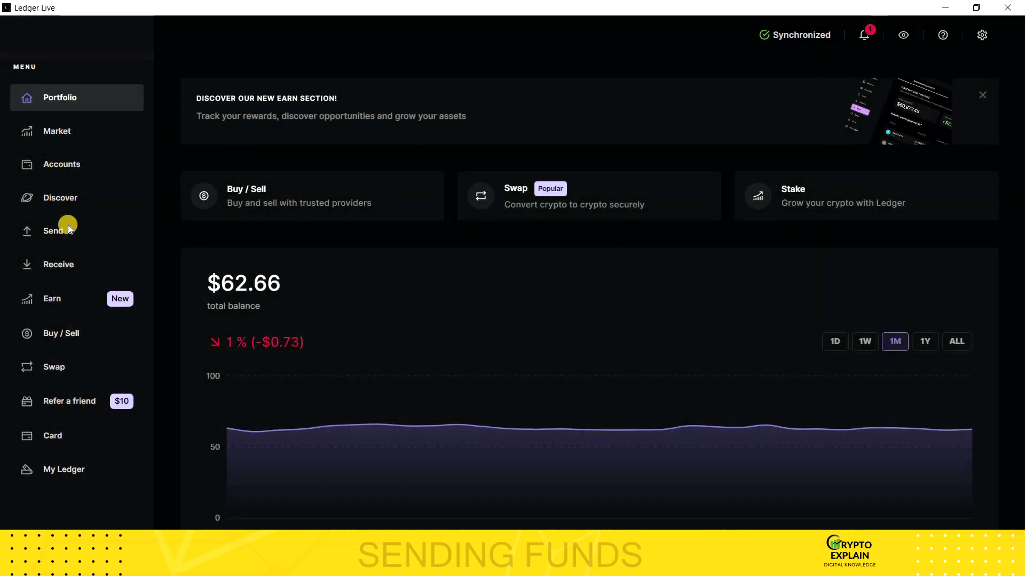
click(68, 225)
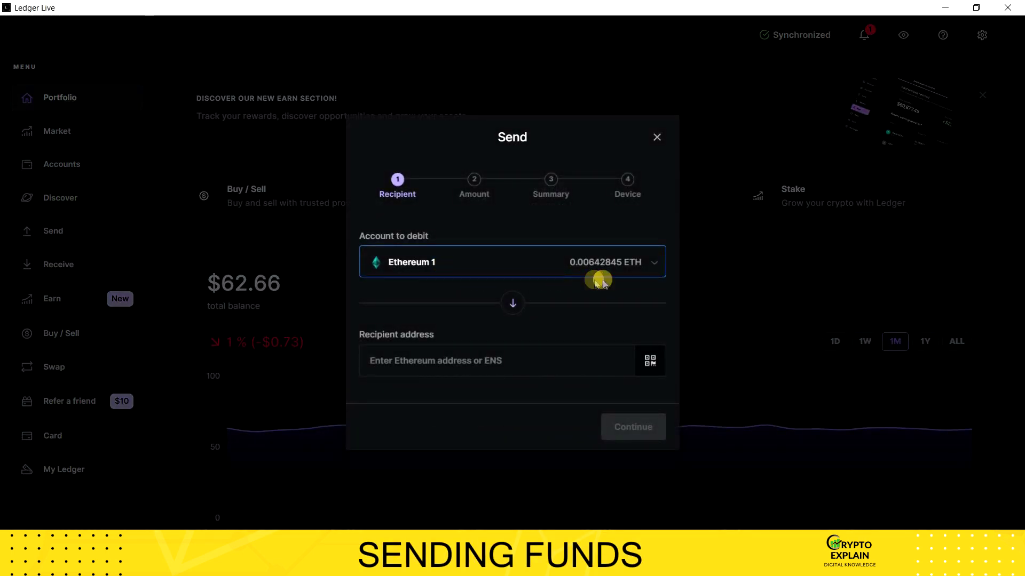
- Send 0.001 ETH from Ethereum 1 to the pasted recipient address with the Medium fee
click(472, 360)
key(ctrl+v)
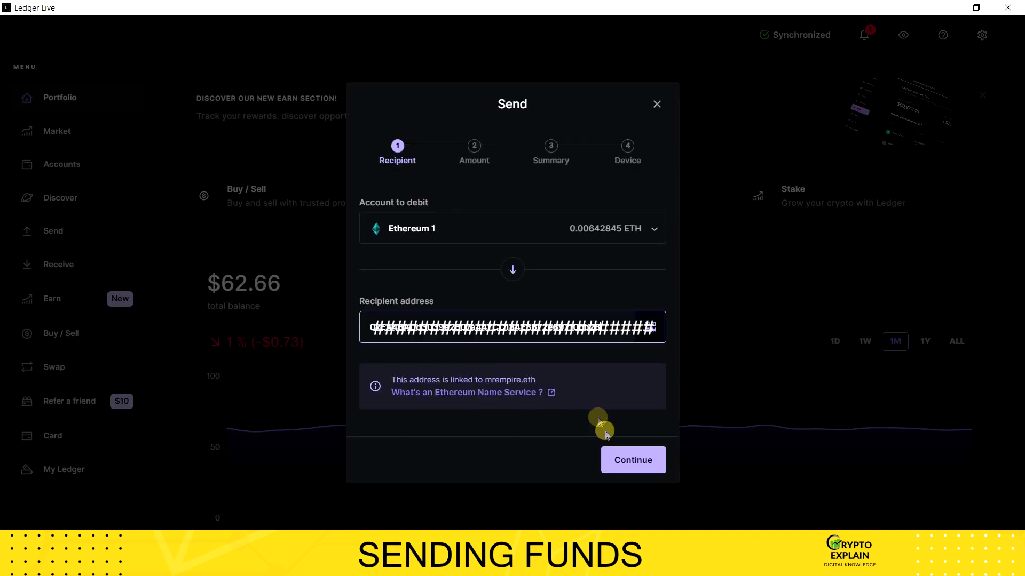
click(620, 458)
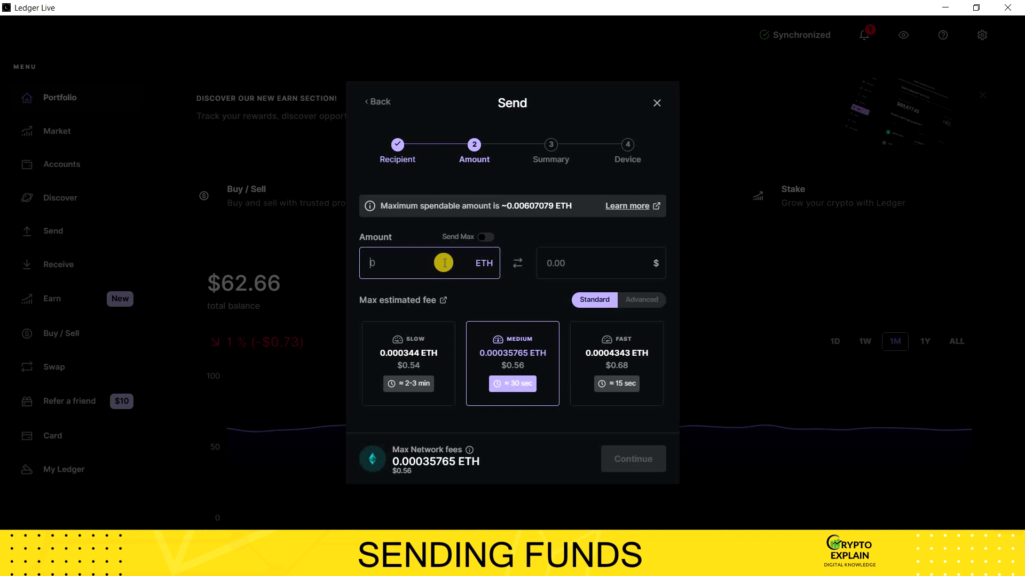
text(001)
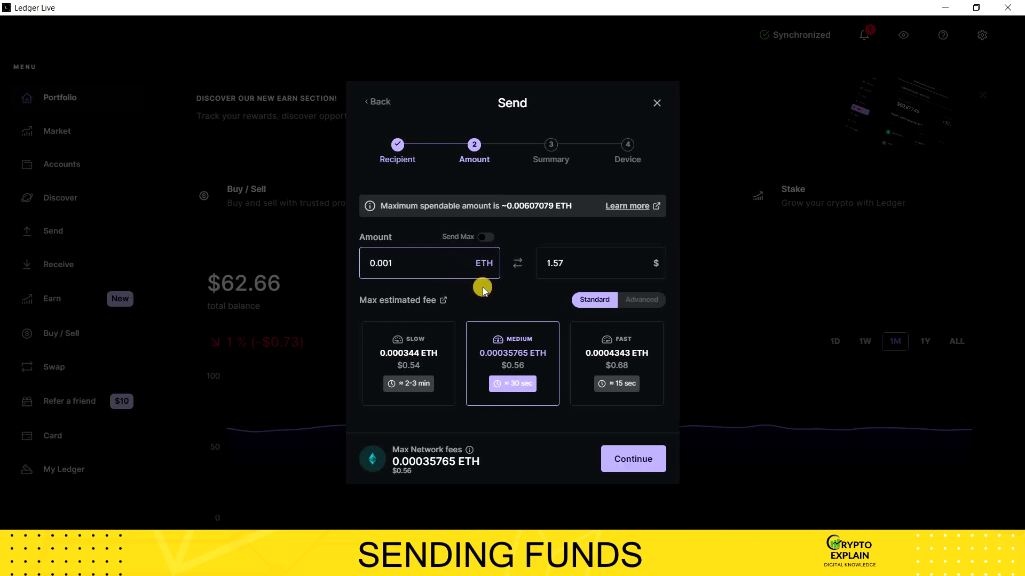
click(488, 296)
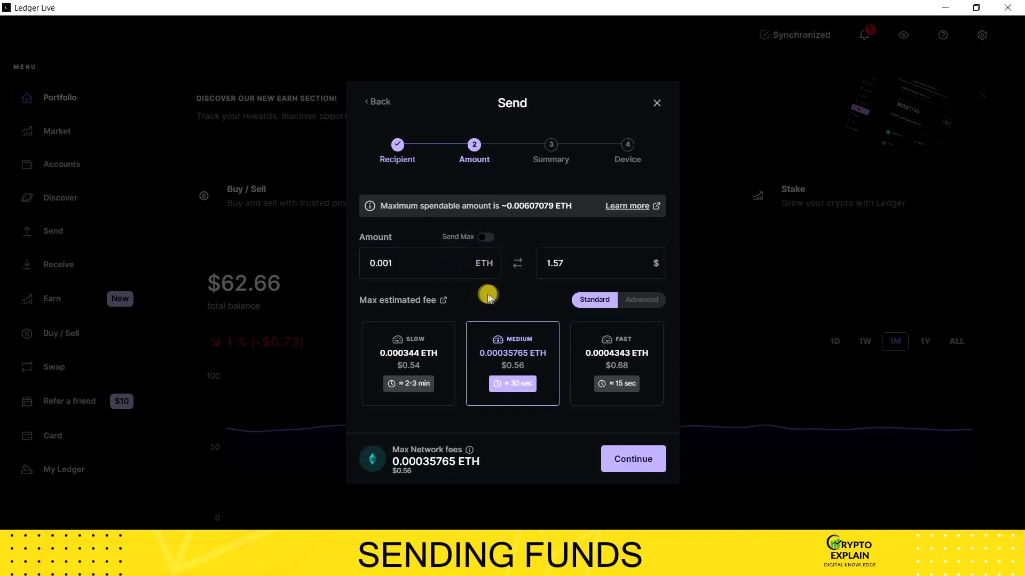
click(439, 360)
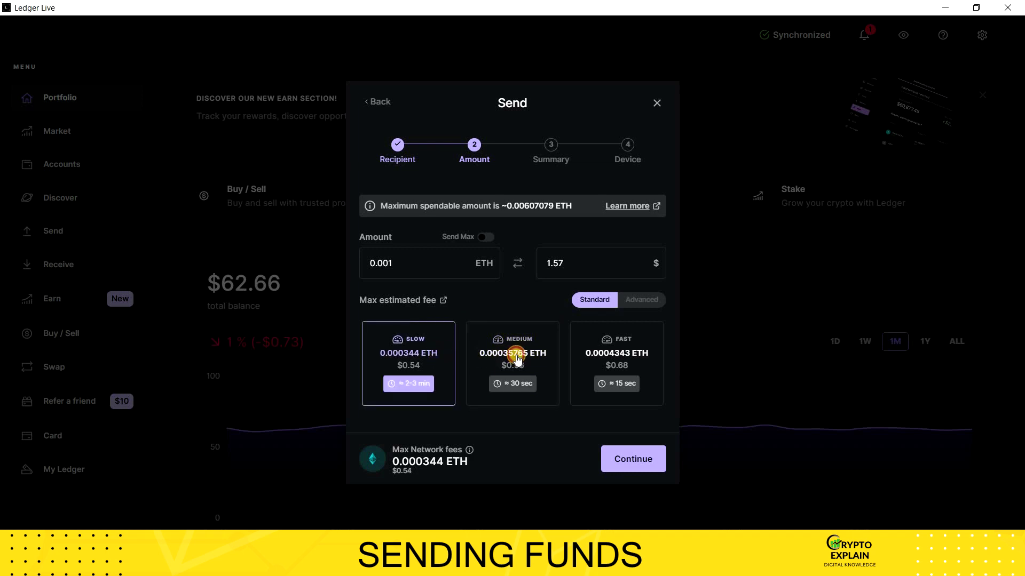
click(507, 355)
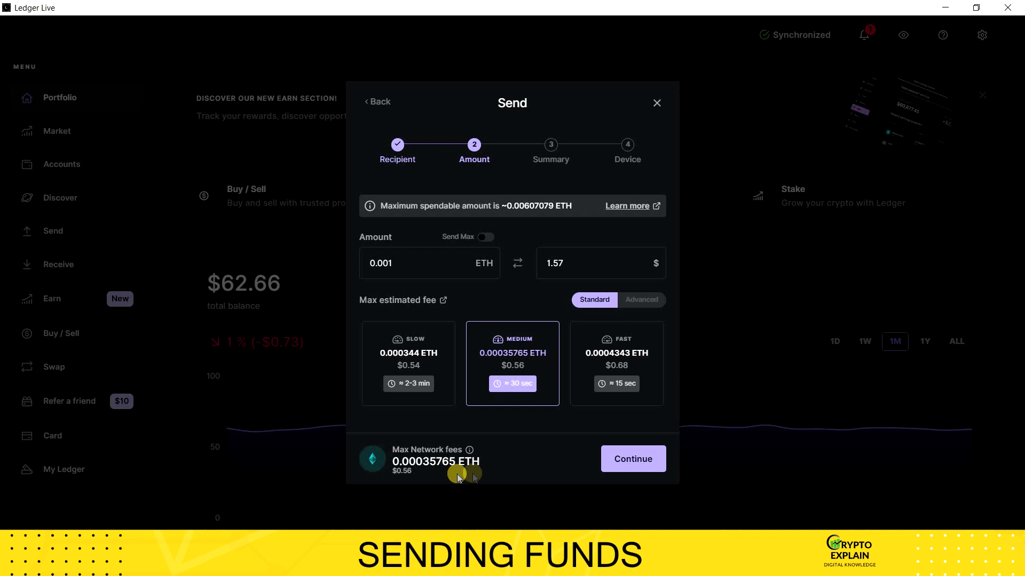
click(614, 462)
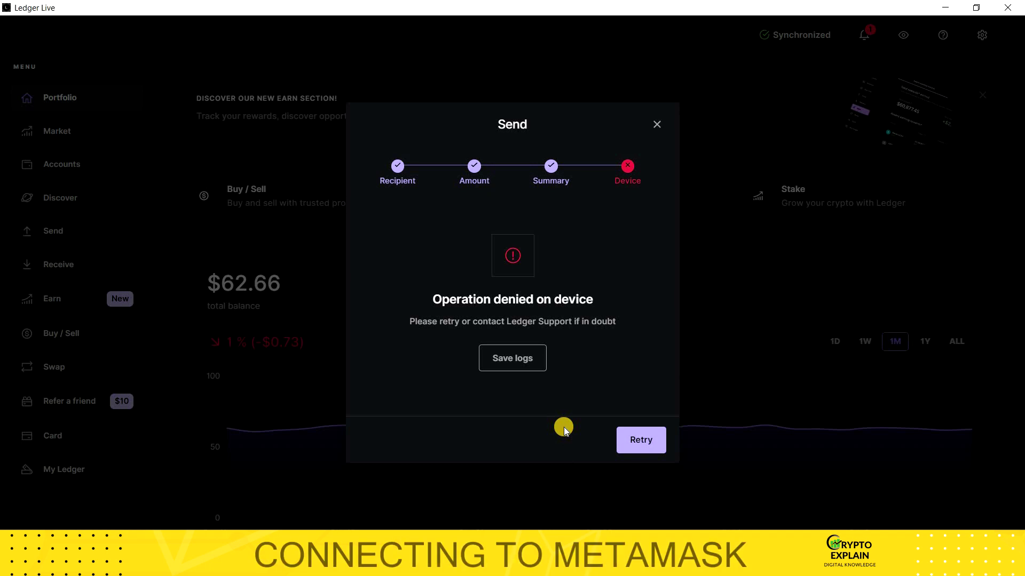
- Reject the 0.001 ETH transaction on the Ledger device, then retry it
click(633, 439)
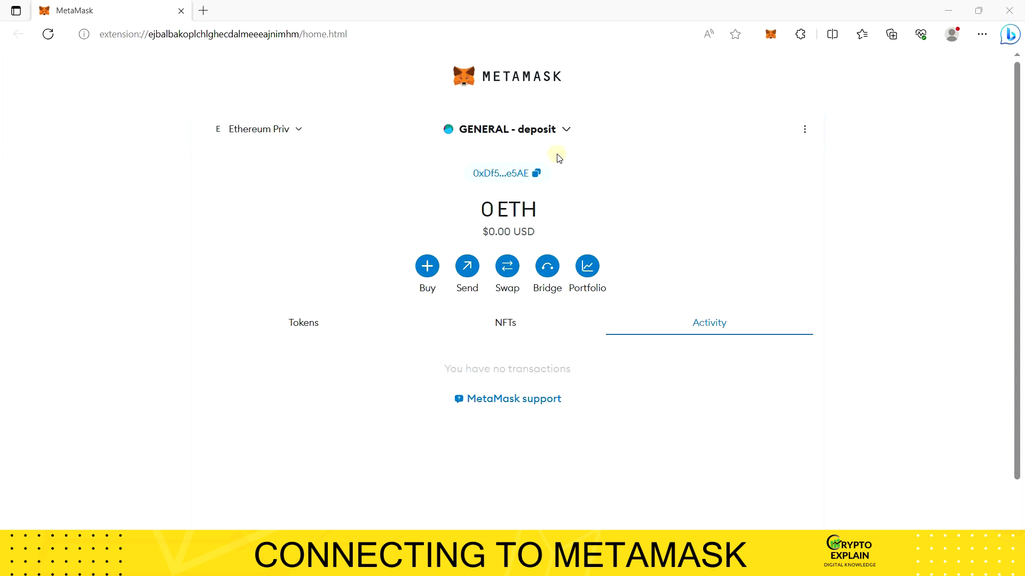
- From MetaMask's account menu, add a hardware wallet, select Ledger and continue
click(566, 130)
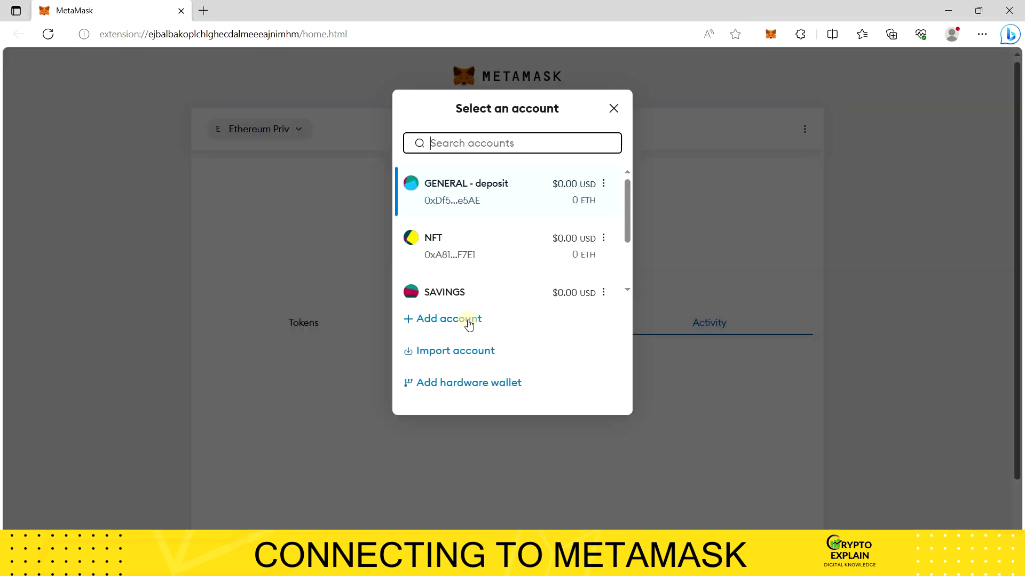
click(468, 382)
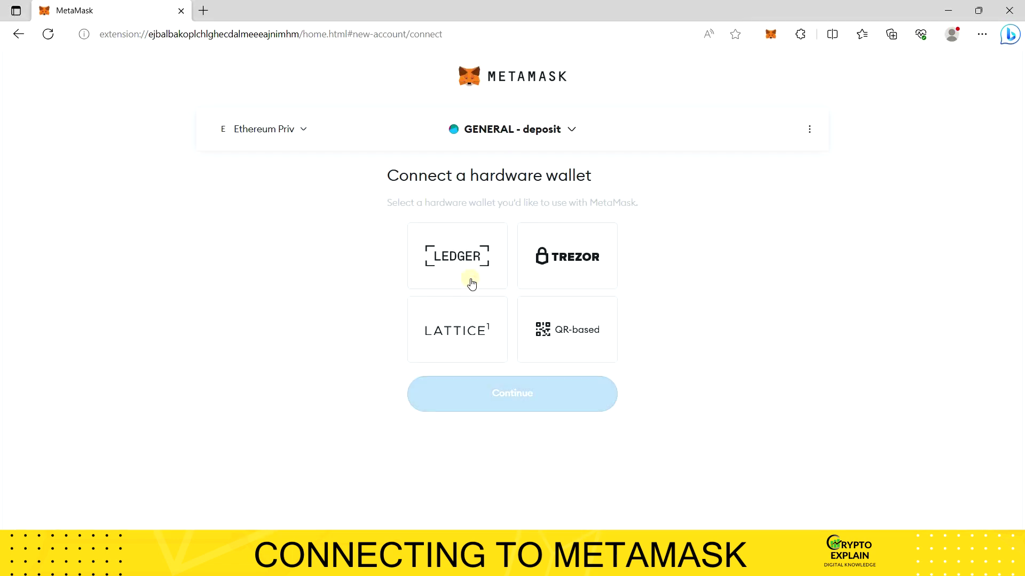
click(471, 283)
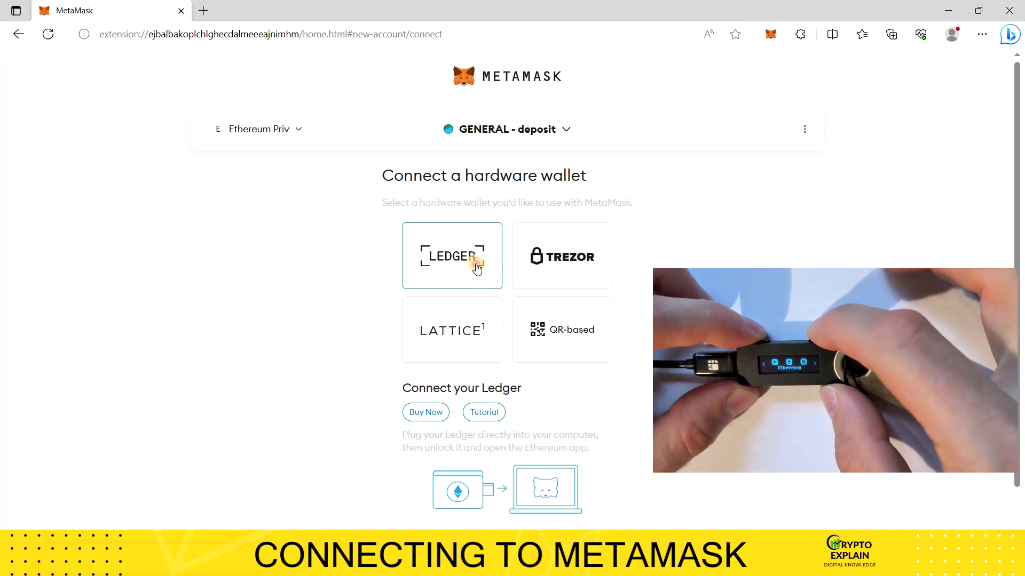
scroll(478, 501, down, 1)
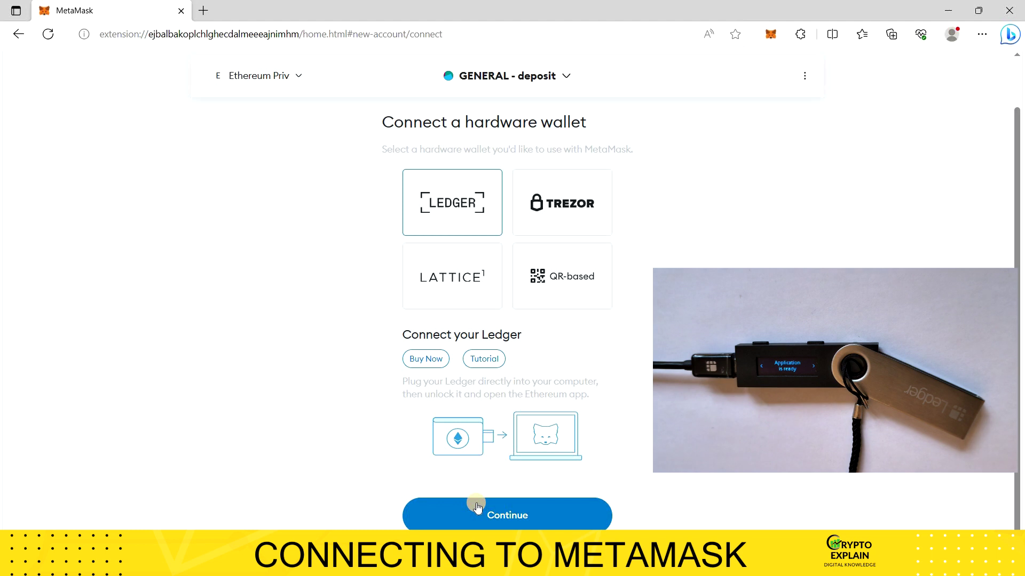
click(477, 507)
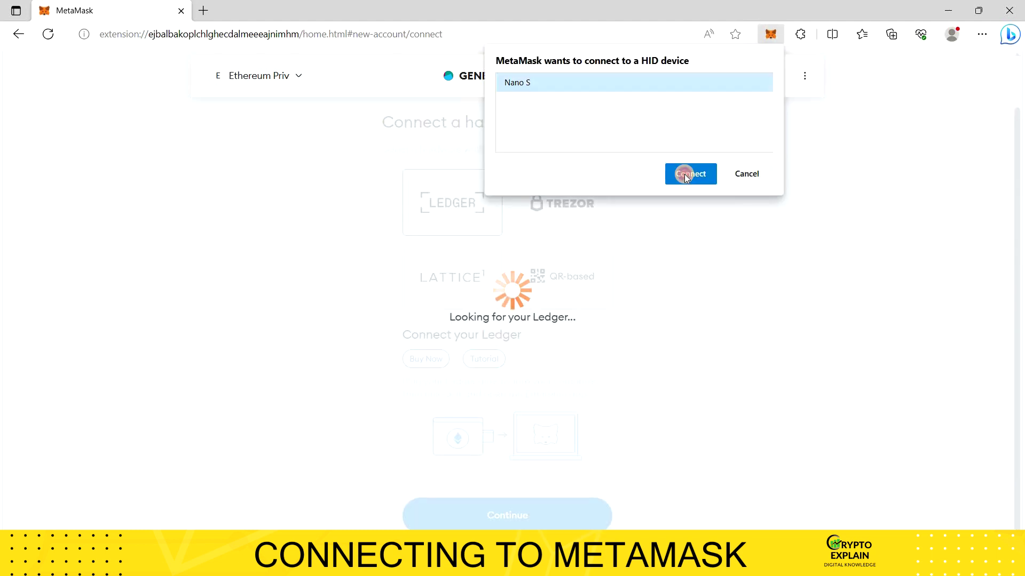
- Connect the Nano S and import Ledger account 1 holding 0.0064 ETH into MetaMask
click(684, 174)
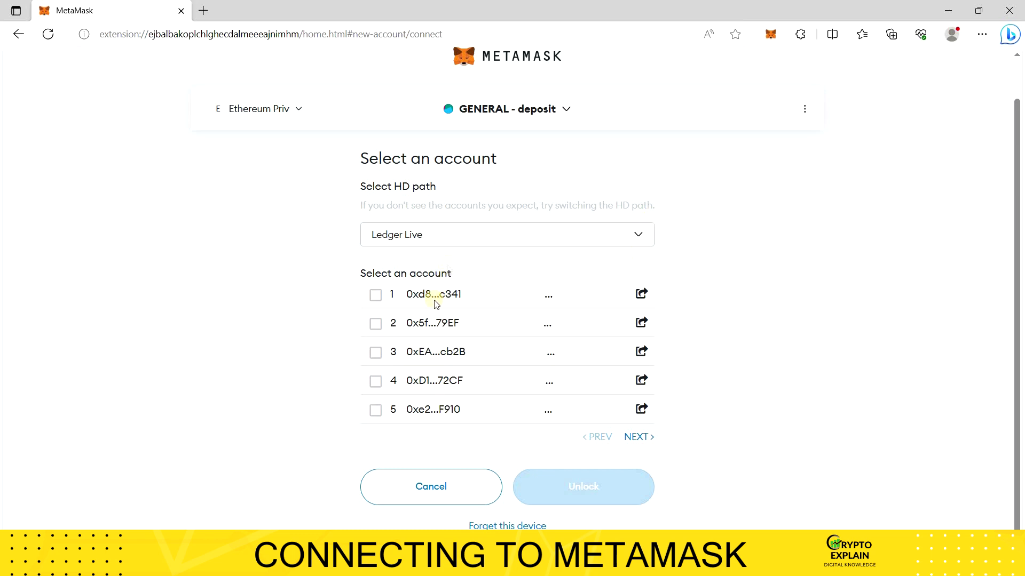
click(376, 295)
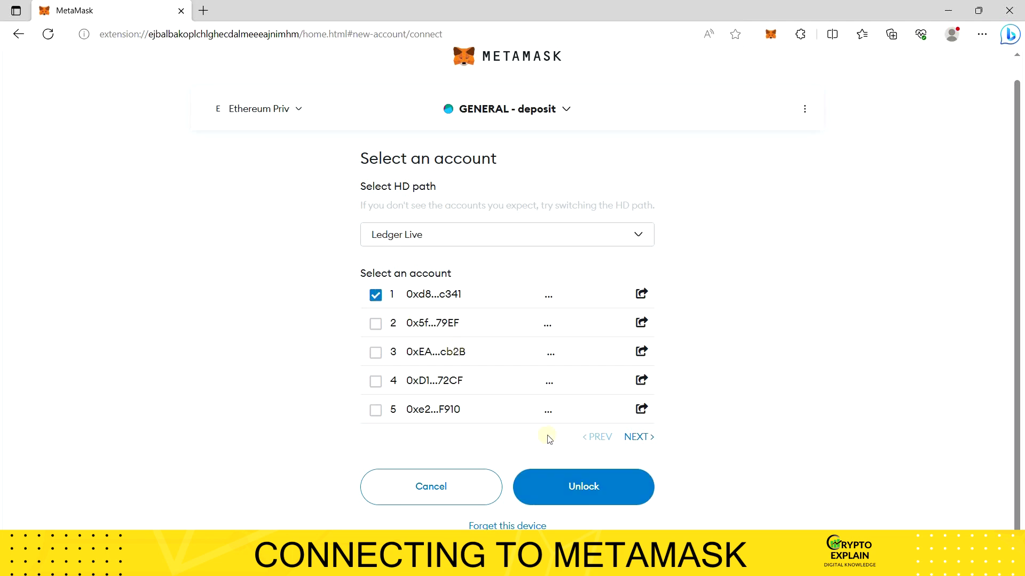
click(587, 488)
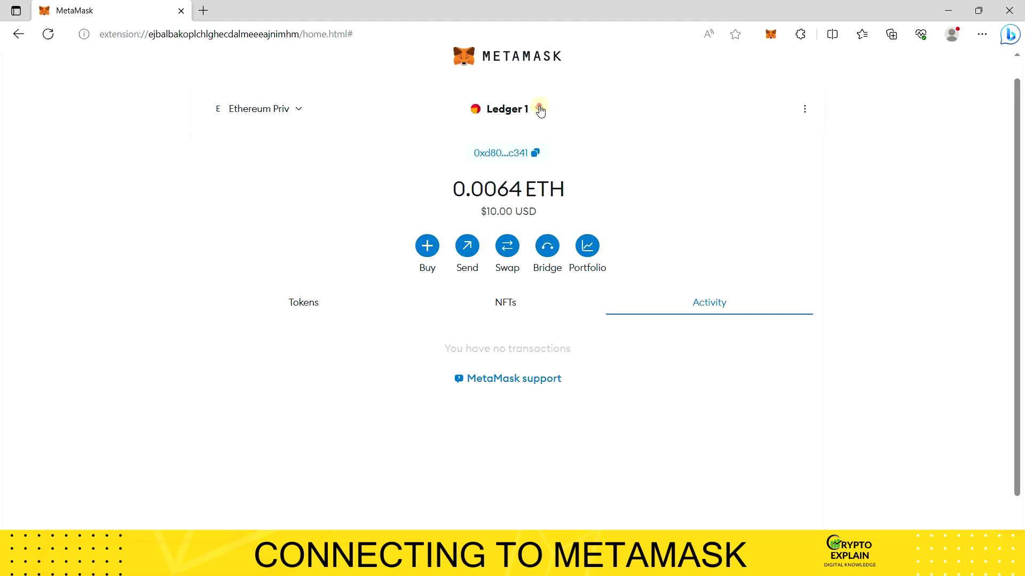
click(540, 108)
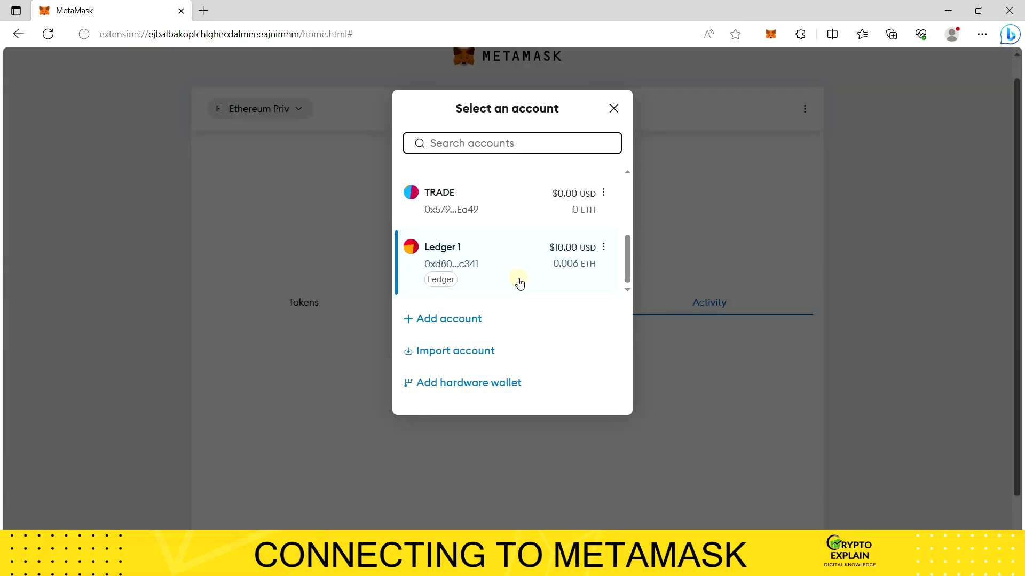
- Scroll the account list to see Ledger 1 beside GENERAL - deposit, NFT, SAVINGS and TRADE
scroll(520, 286, up, 3)
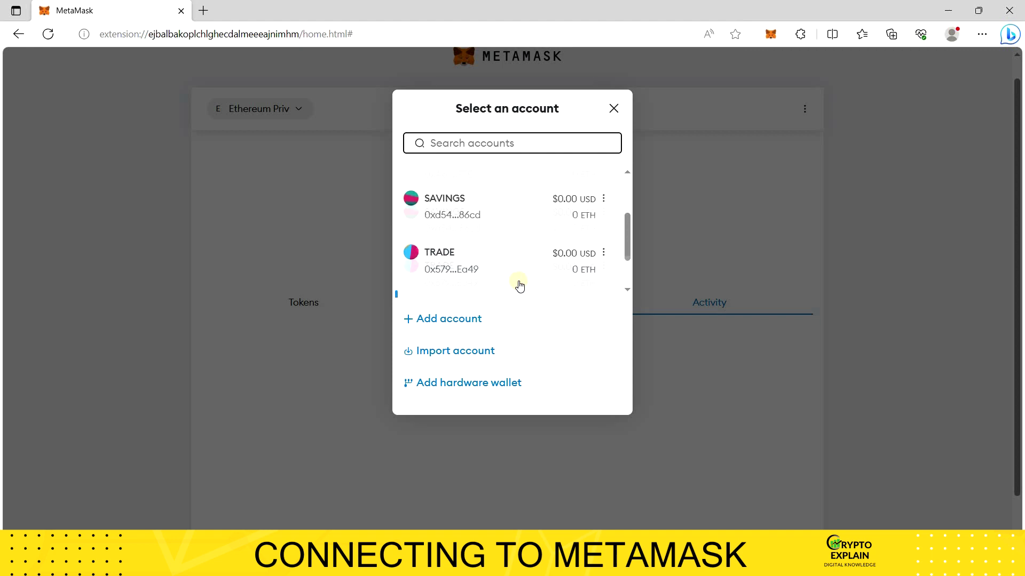
scroll(493, 251, up, 1)
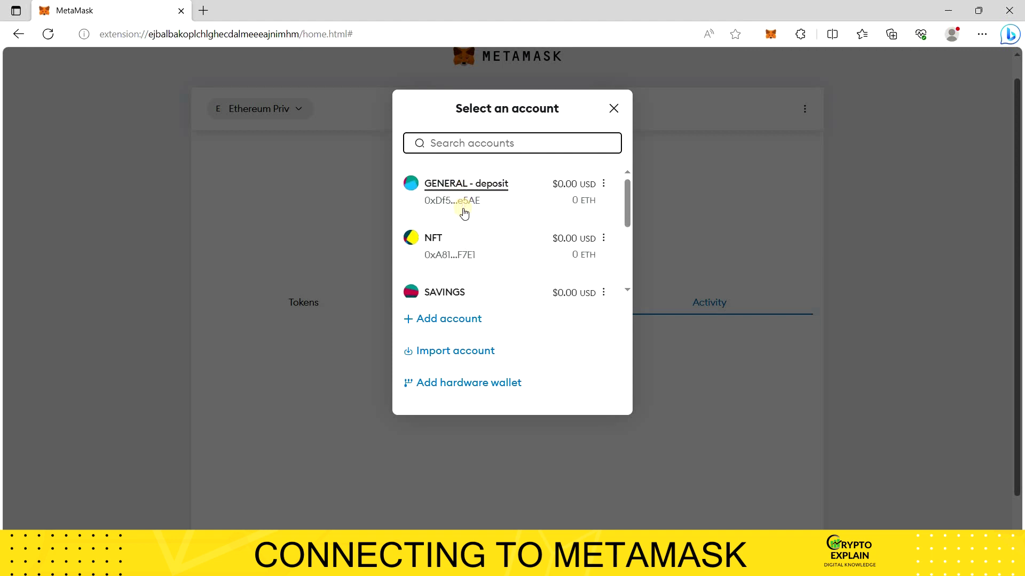
scroll(464, 213, down, 4)
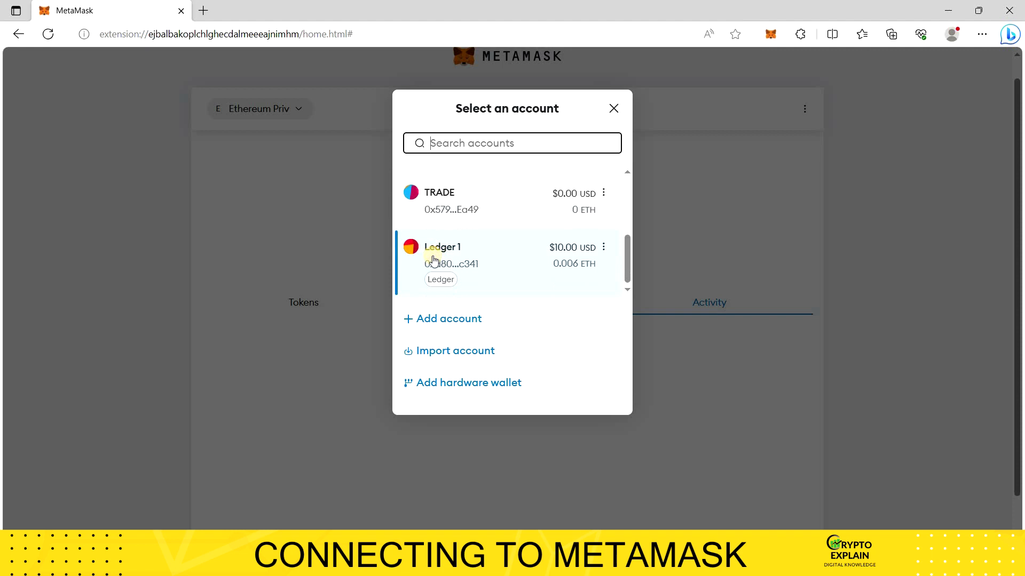